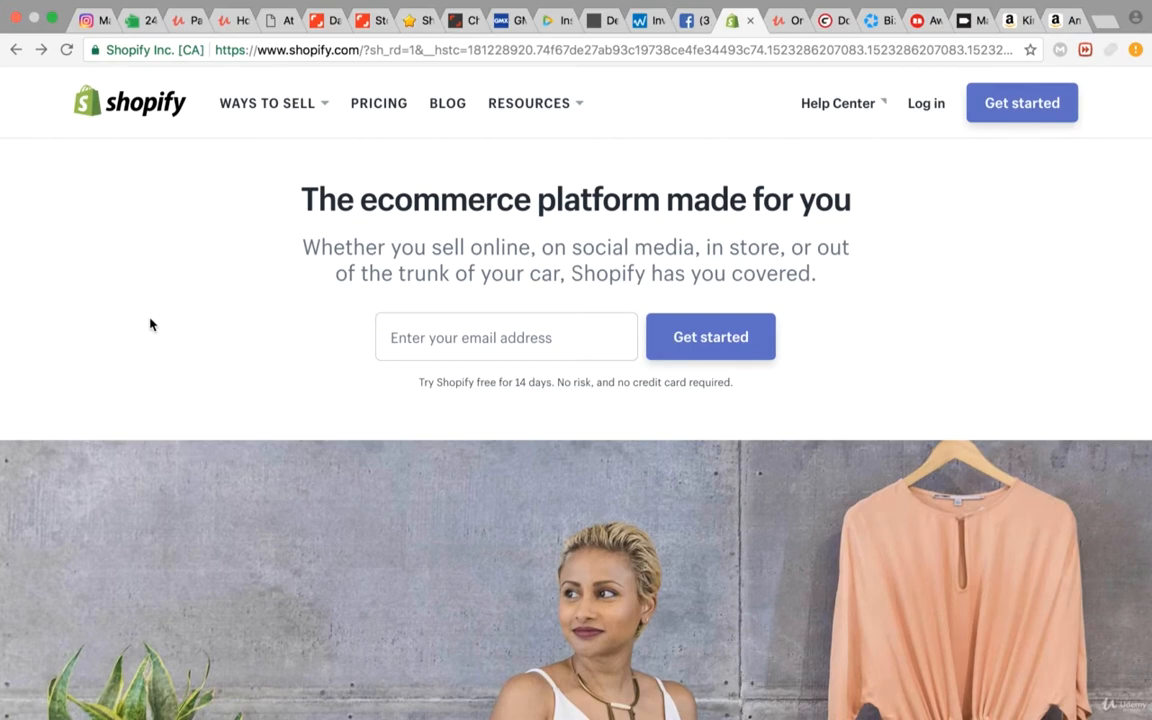
Step: Open the Affiliate program page linked at the end of the Shopify home page
{"action": "scroll", "coordinate": [150, 324], "scroll_direction": "down", "scroll_amount": 20}
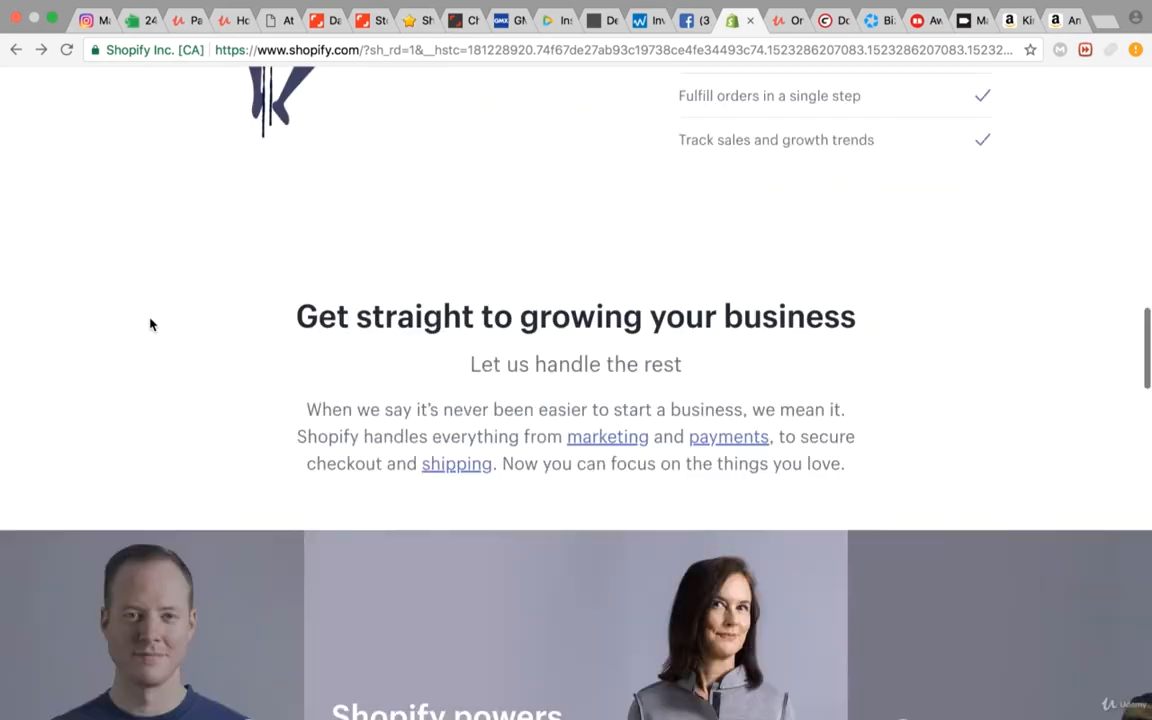
{"action": "scroll", "coordinate": [347, 424], "scroll_direction": "down", "scroll_amount": 3}
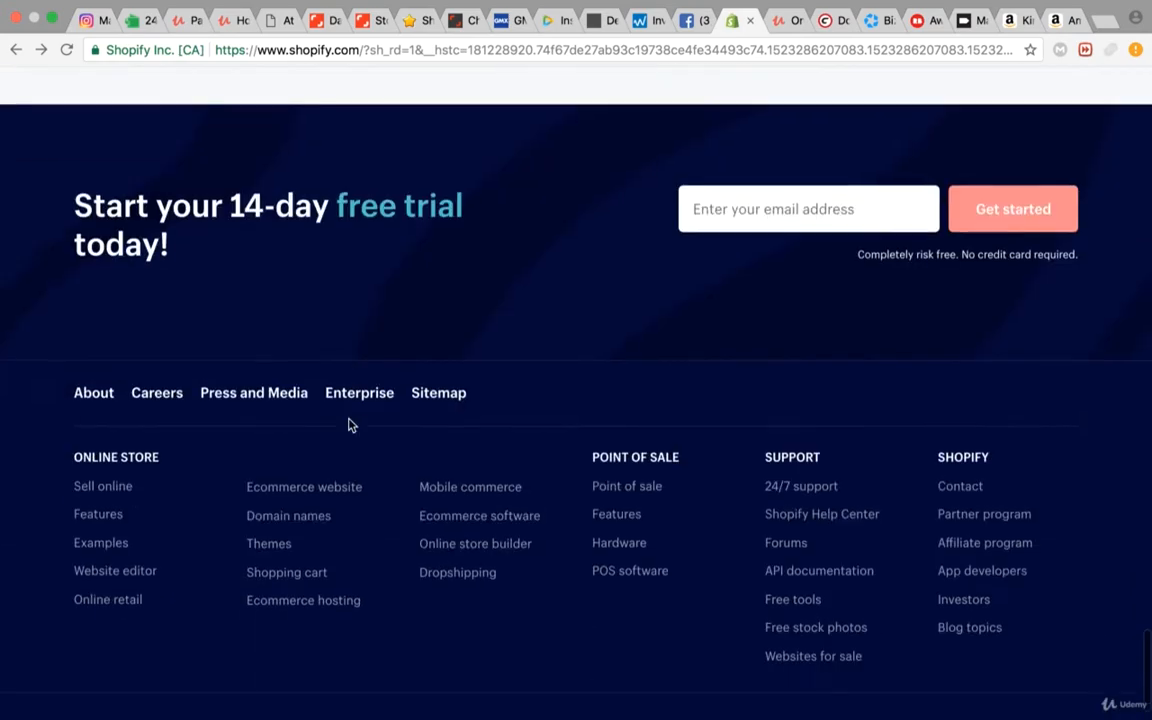
{"action": "left_click", "coordinate": [948, 546]}
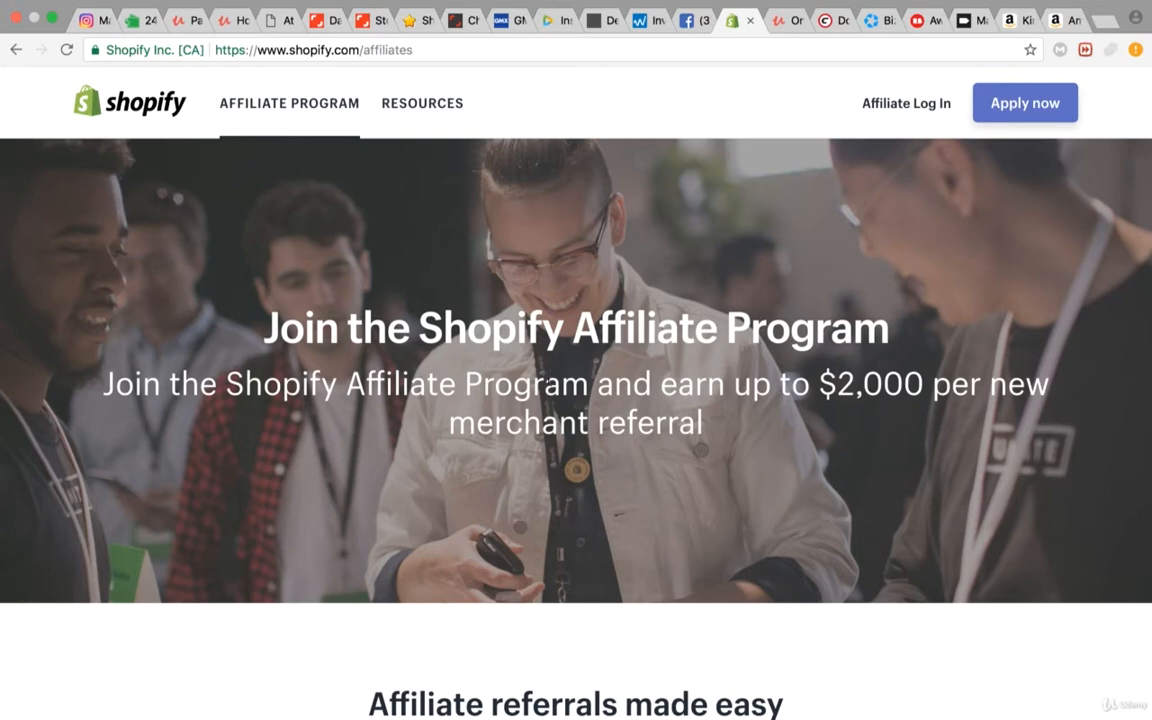
Step: Examine how the Shopify affiliate program works, how it pays commission and which kinds of people can join
{"action": "scroll", "coordinate": [572, 287], "scroll_direction": "down", "scroll_amount": 10}
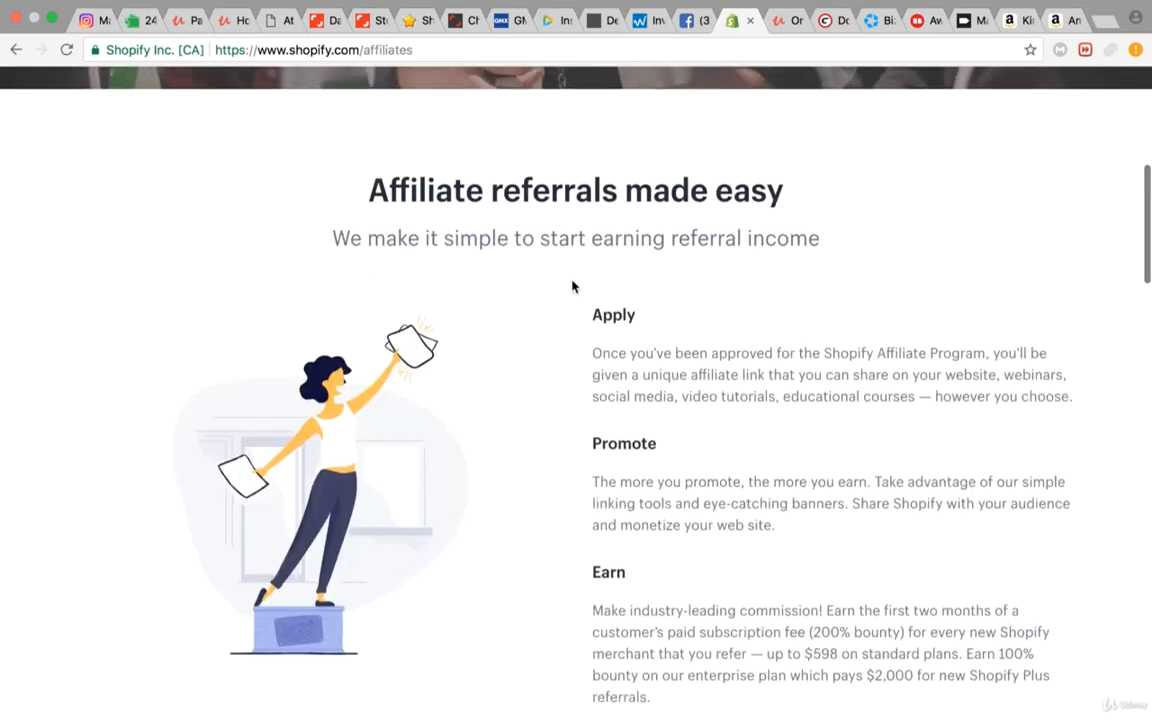
{"action": "scroll", "coordinate": [558, 249], "scroll_direction": "down", "scroll_amount": 3}
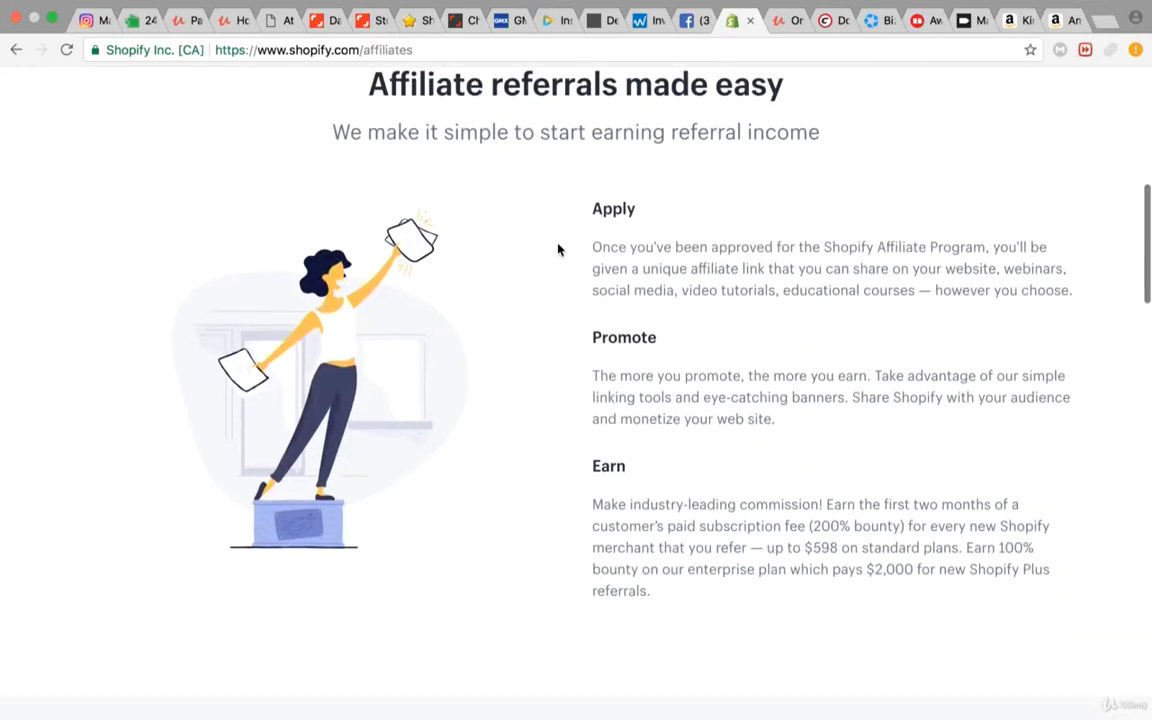
{"action": "scroll", "coordinate": [558, 249], "scroll_direction": "up", "scroll_amount": 1}
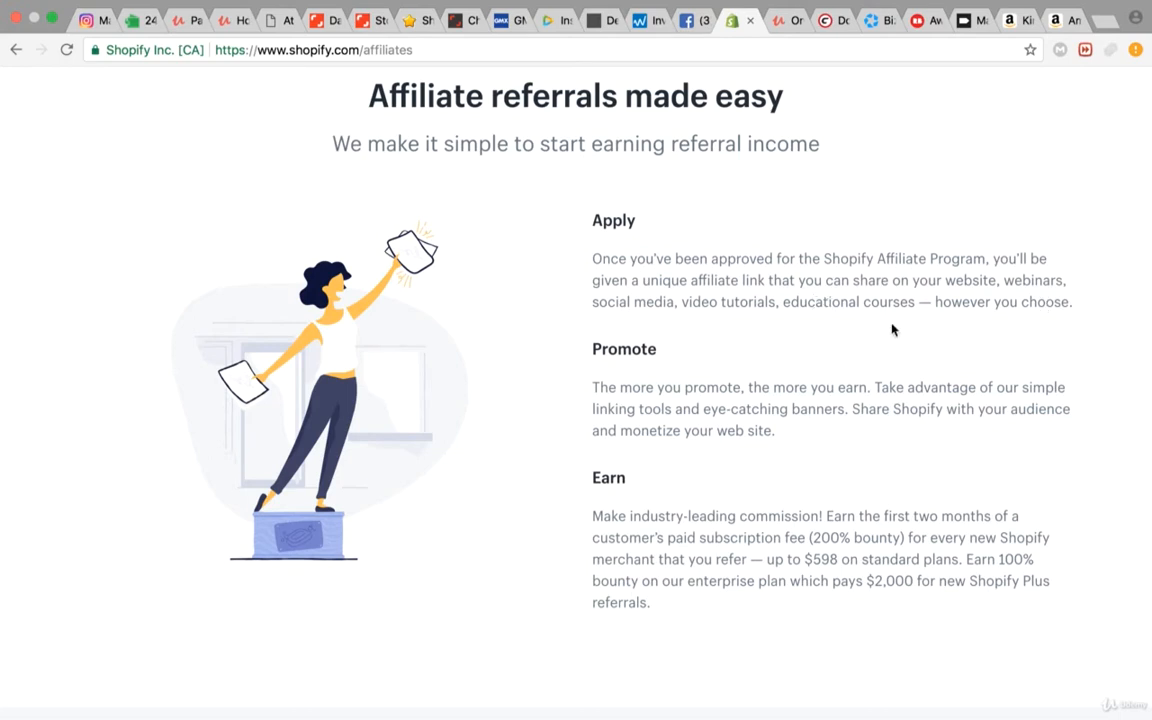
{"action": "scroll", "coordinate": [702, 403], "scroll_direction": "down", "scroll_amount": 2}
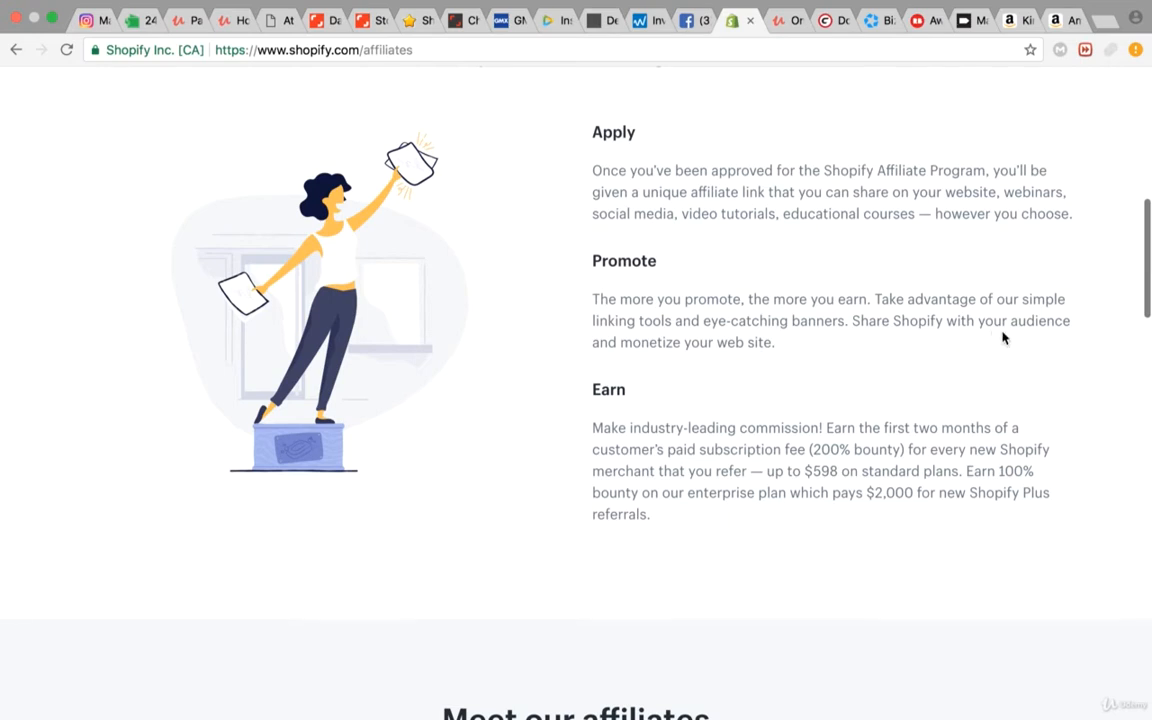
{"action": "scroll", "coordinate": [707, 458], "scroll_direction": "down", "scroll_amount": 1}
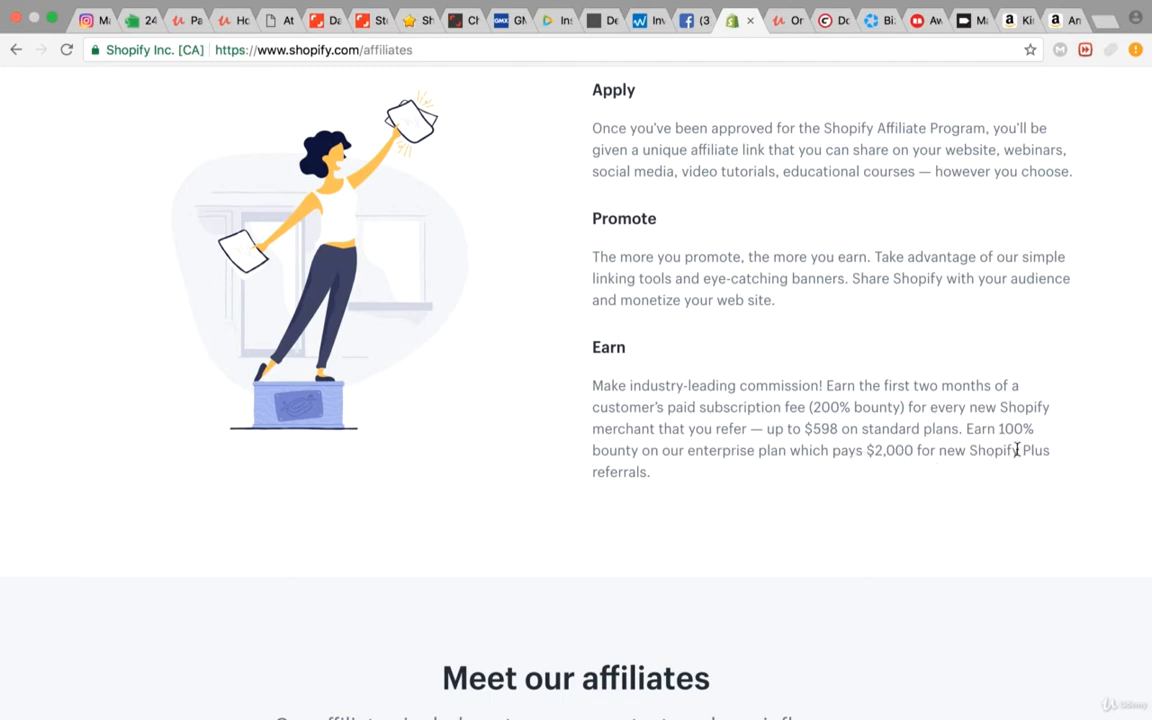
{"action": "scroll", "coordinate": [729, 478], "scroll_direction": "down", "scroll_amount": 10}
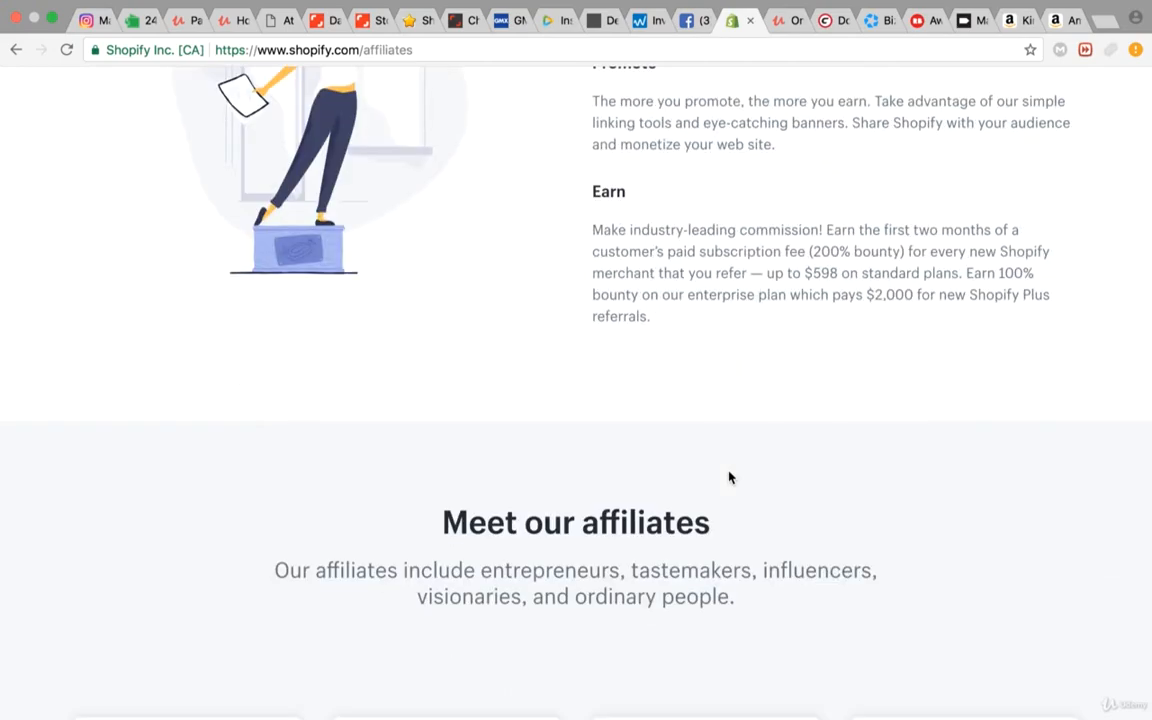
{"action": "scroll", "coordinate": [729, 474], "scroll_direction": "down", "scroll_amount": 10}
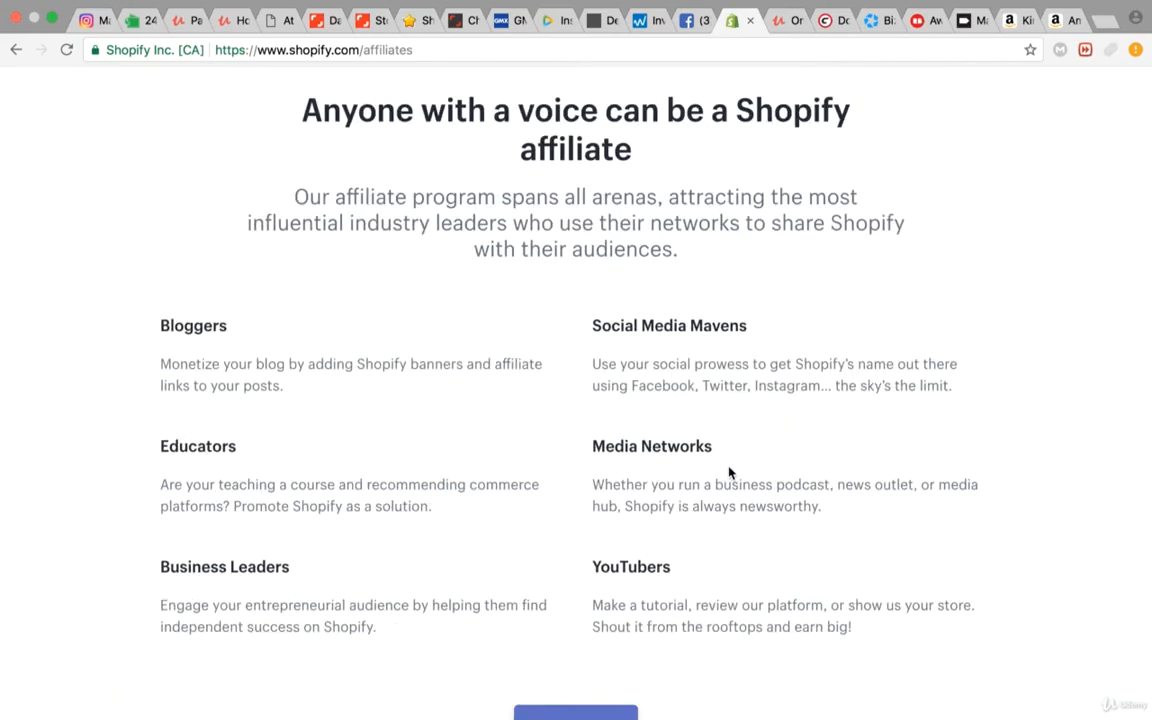
{"action": "scroll", "coordinate": [729, 470], "scroll_direction": "up", "scroll_amount": 2}
{"action": "scroll", "coordinate": [729, 467], "scroll_direction": "up", "scroll_amount": 15}
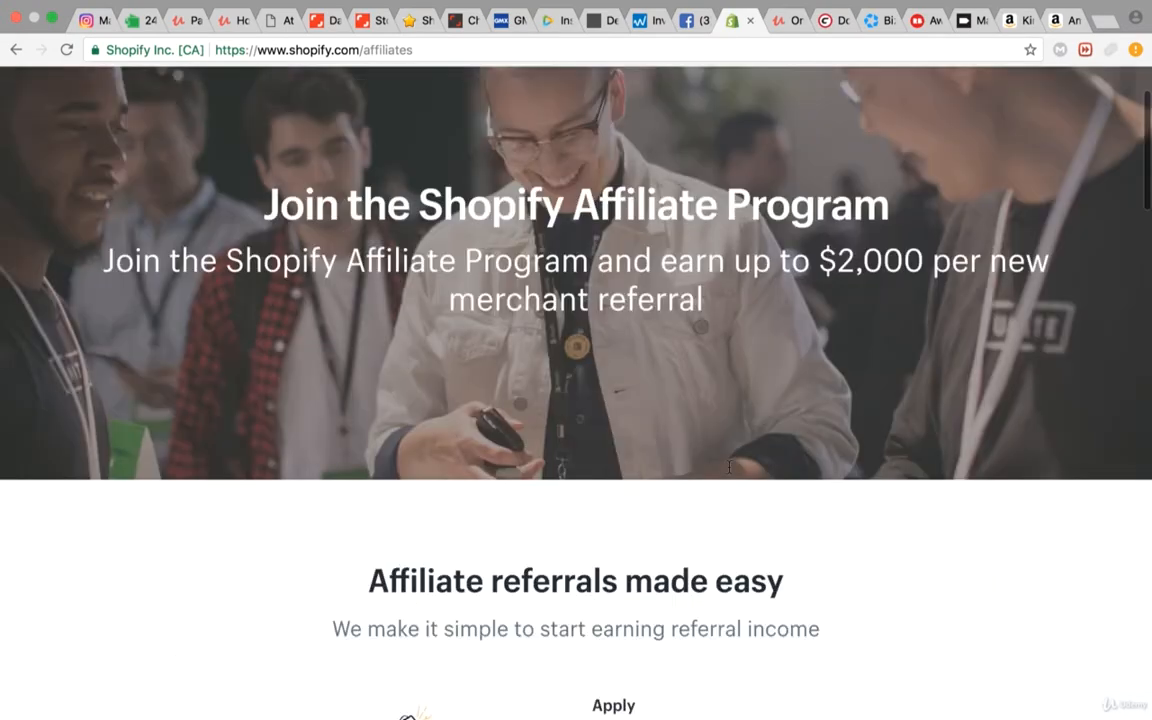
{"action": "scroll", "coordinate": [576, 265], "scroll_direction": "down", "scroll_amount": 8}
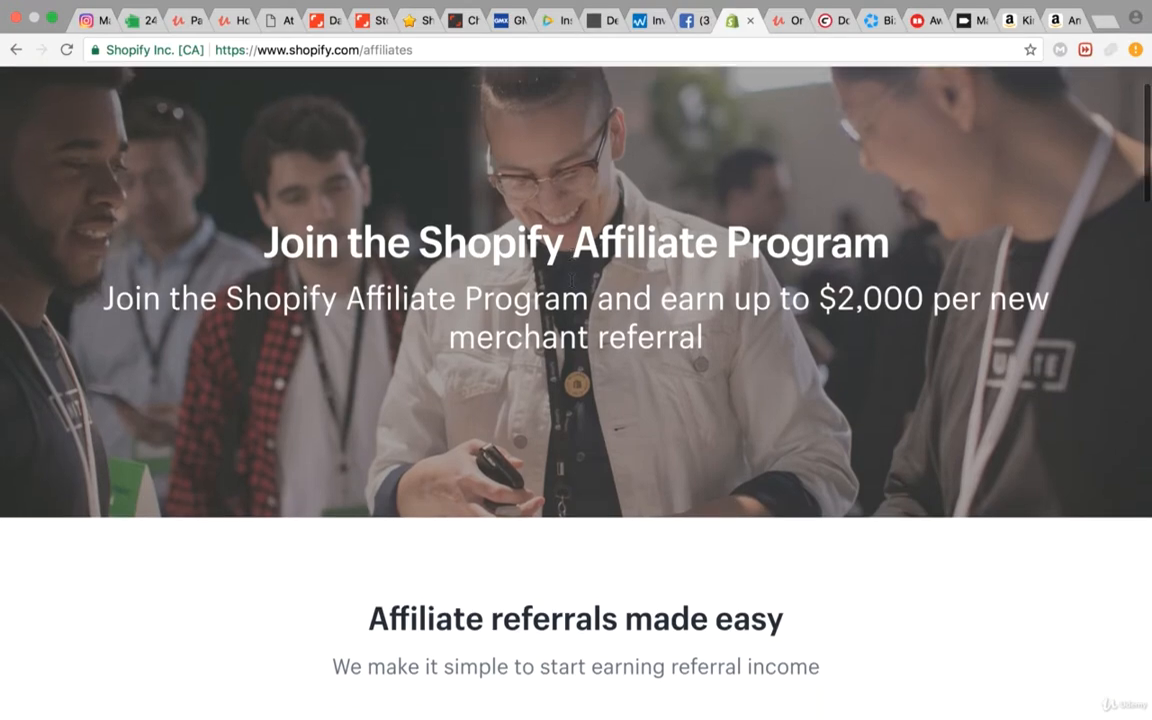
Step: Start an application to the Shopify affiliate program and select the sign-up form's web address
{"action": "scroll", "coordinate": [578, 262], "scroll_direction": "down", "scroll_amount": 12}
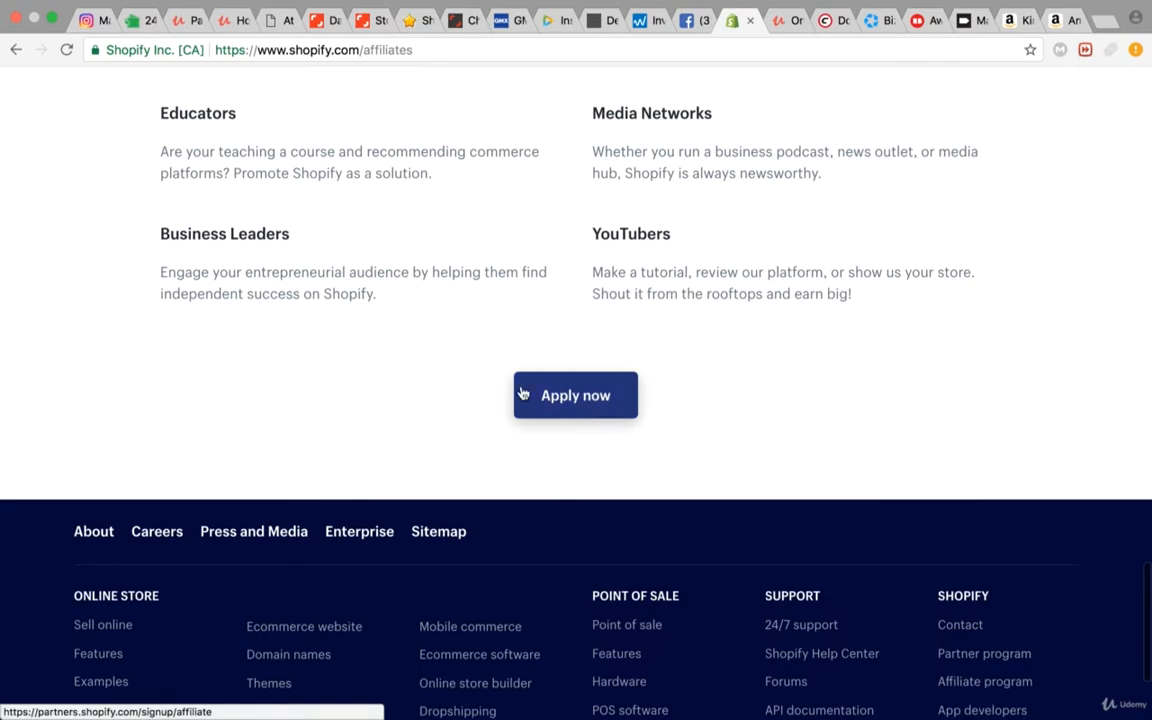
{"action": "left_click", "coordinate": [567, 394]}
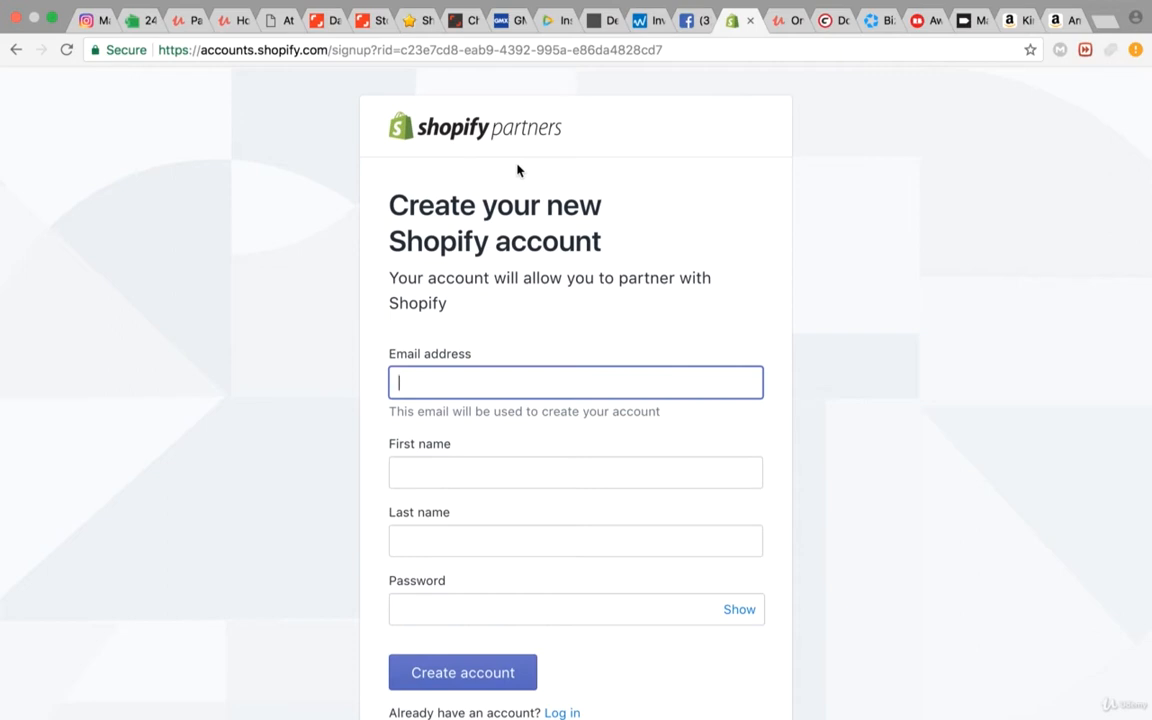
{"action": "left_click", "coordinate": [373, 56]}
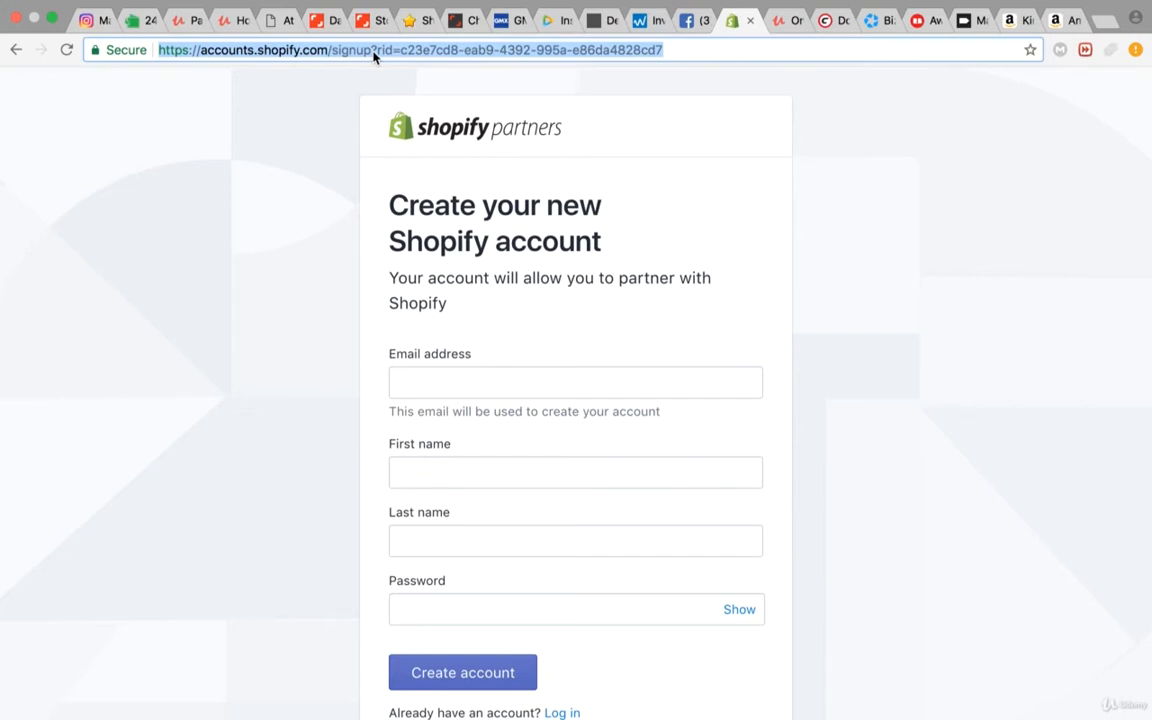
Step: Switch to the already open Facebook site
{"action": "left_click", "coordinate": [688, 20]}
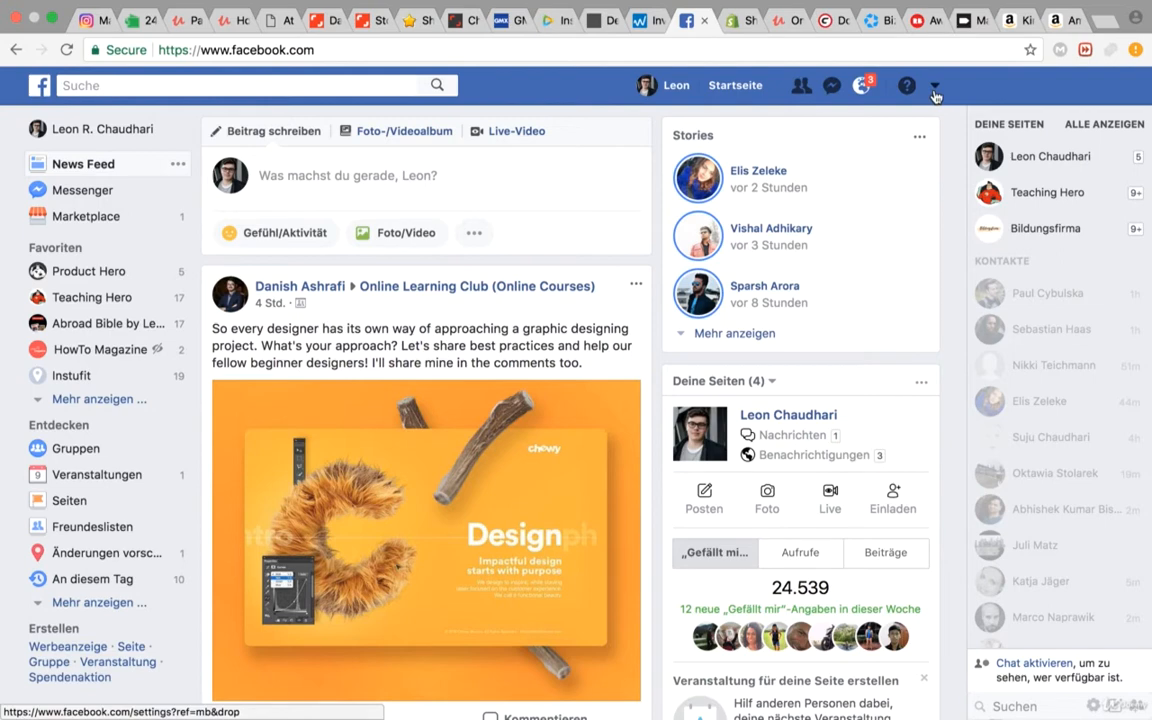
{"action": "left_click", "coordinate": [935, 91]}
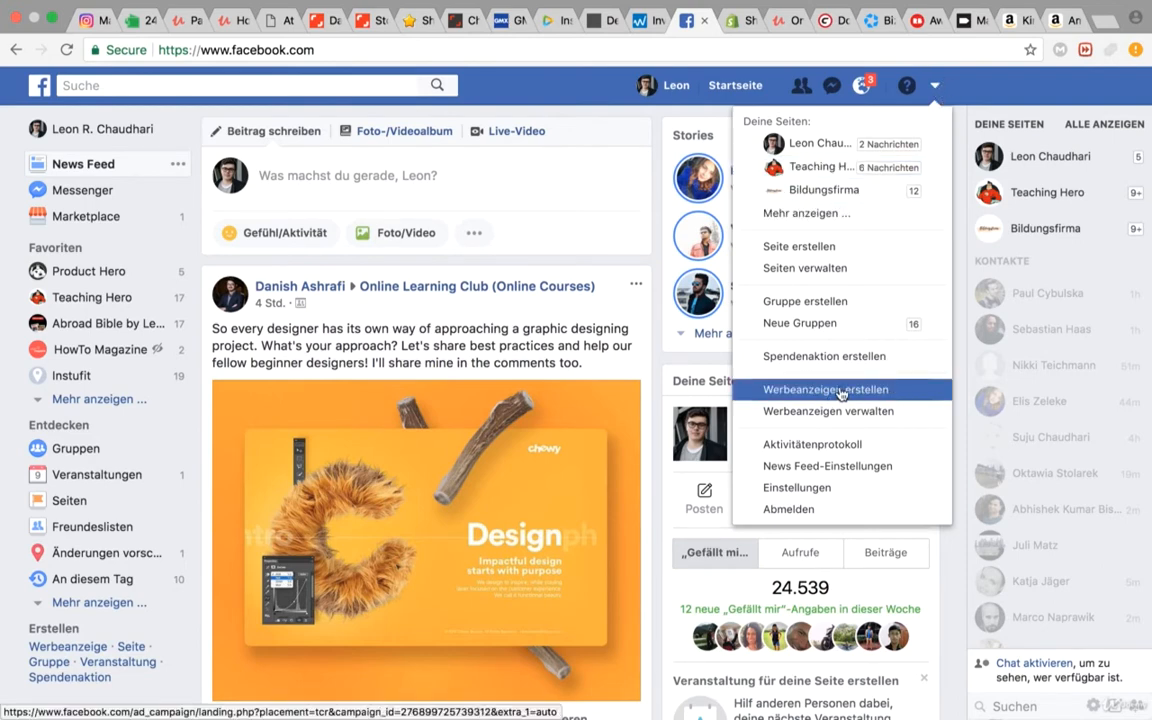
{"action": "left_click", "coordinate": [580, 165]}
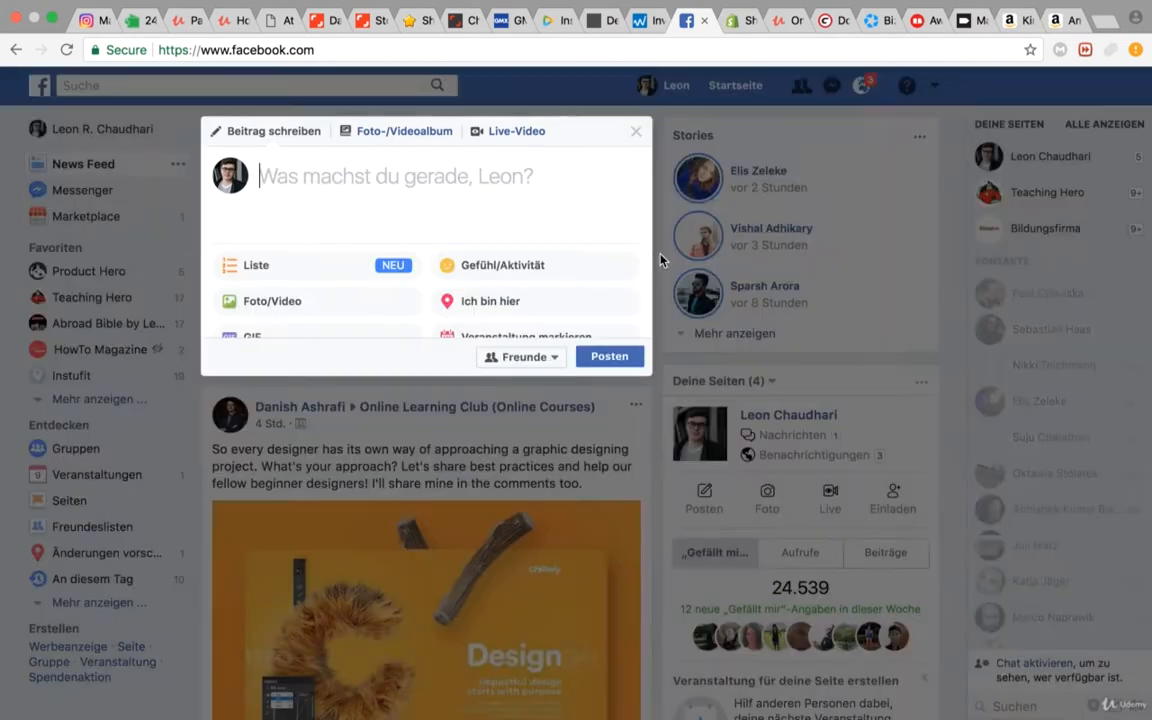
{"action": "left_click", "coordinate": [661, 122]}
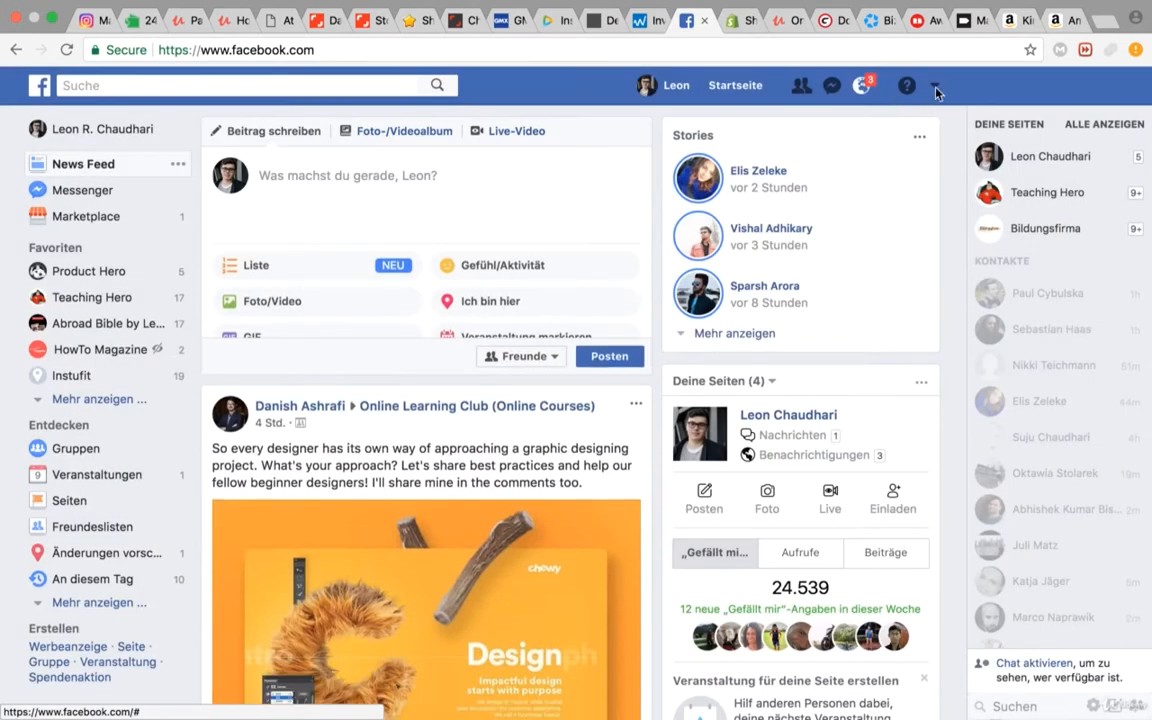
Step: Change Facebook's display language to English (US) in the account settings and save the change
{"action": "left_click", "coordinate": [937, 87]}
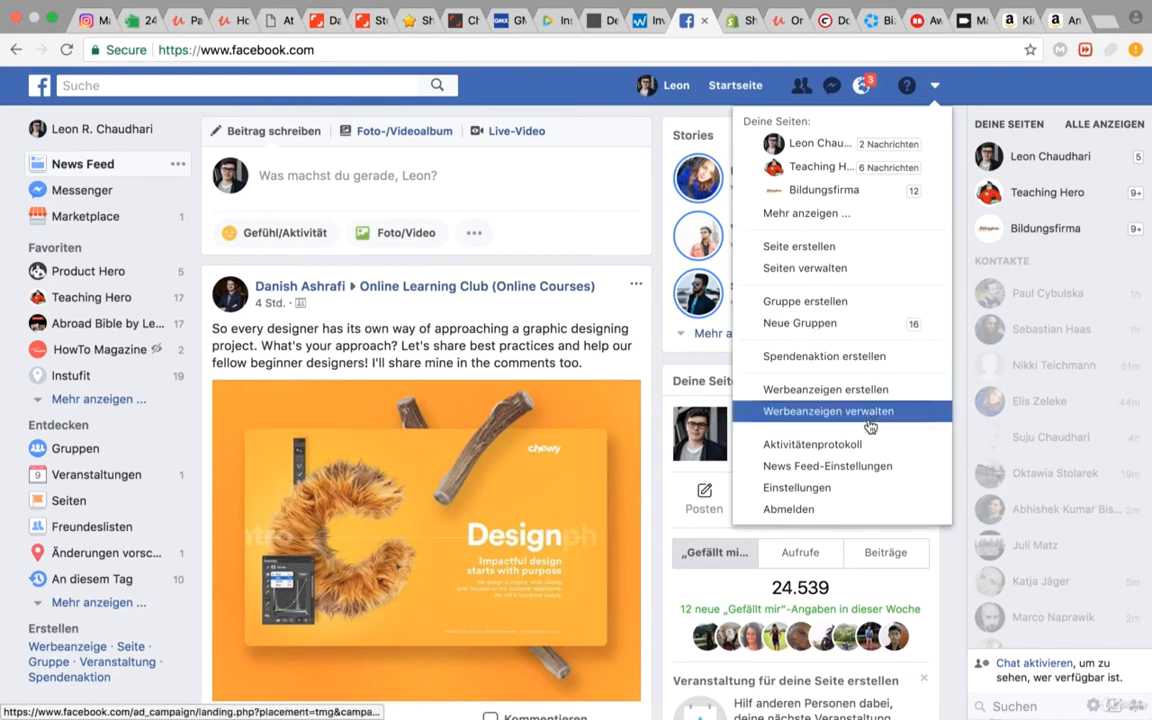
{"action": "left_click", "coordinate": [867, 495]}
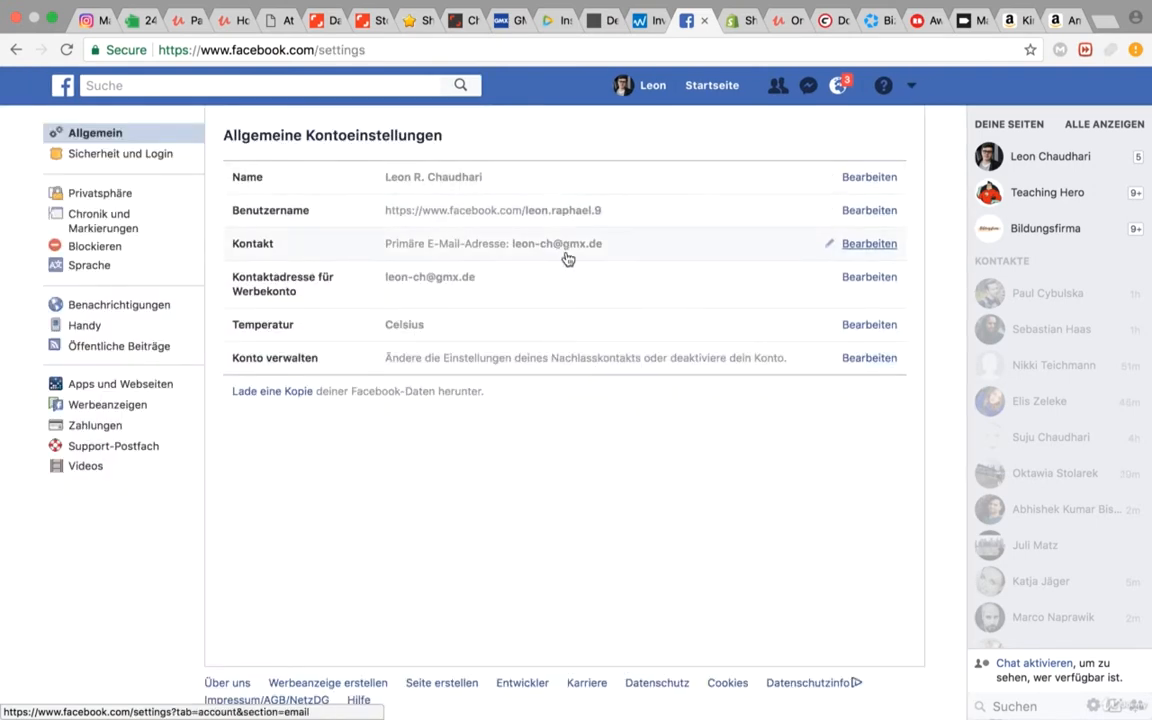
{"action": "left_click", "coordinate": [80, 266]}
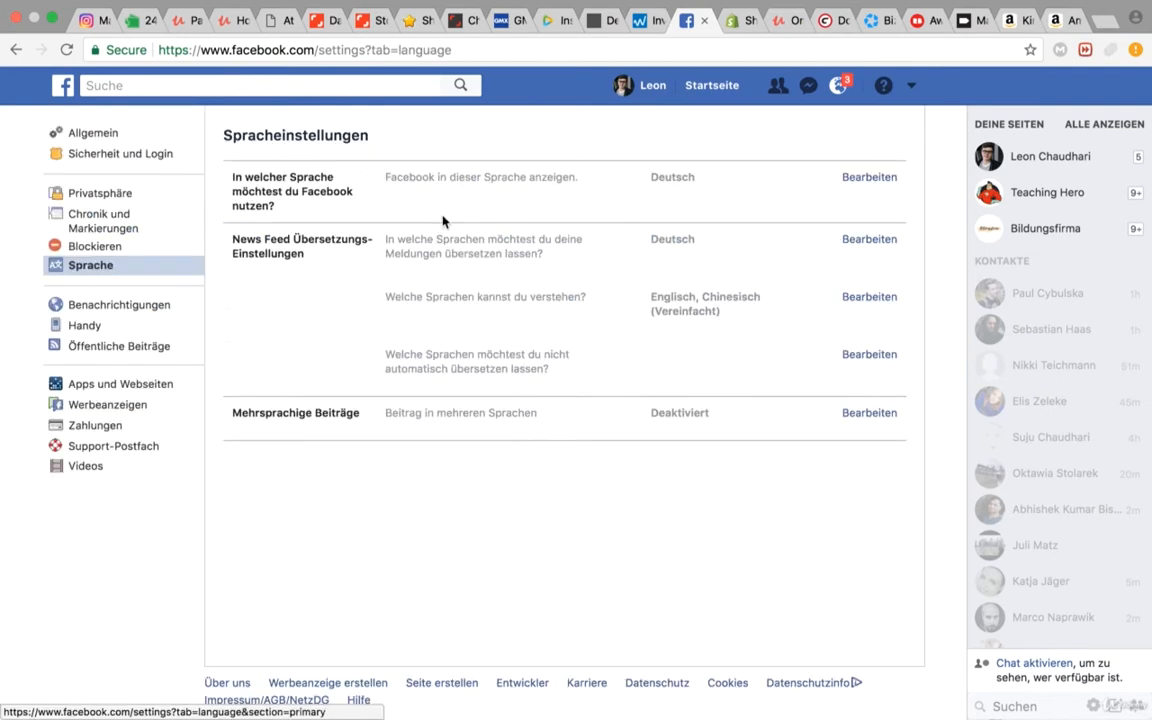
{"action": "left_click", "coordinate": [866, 180]}
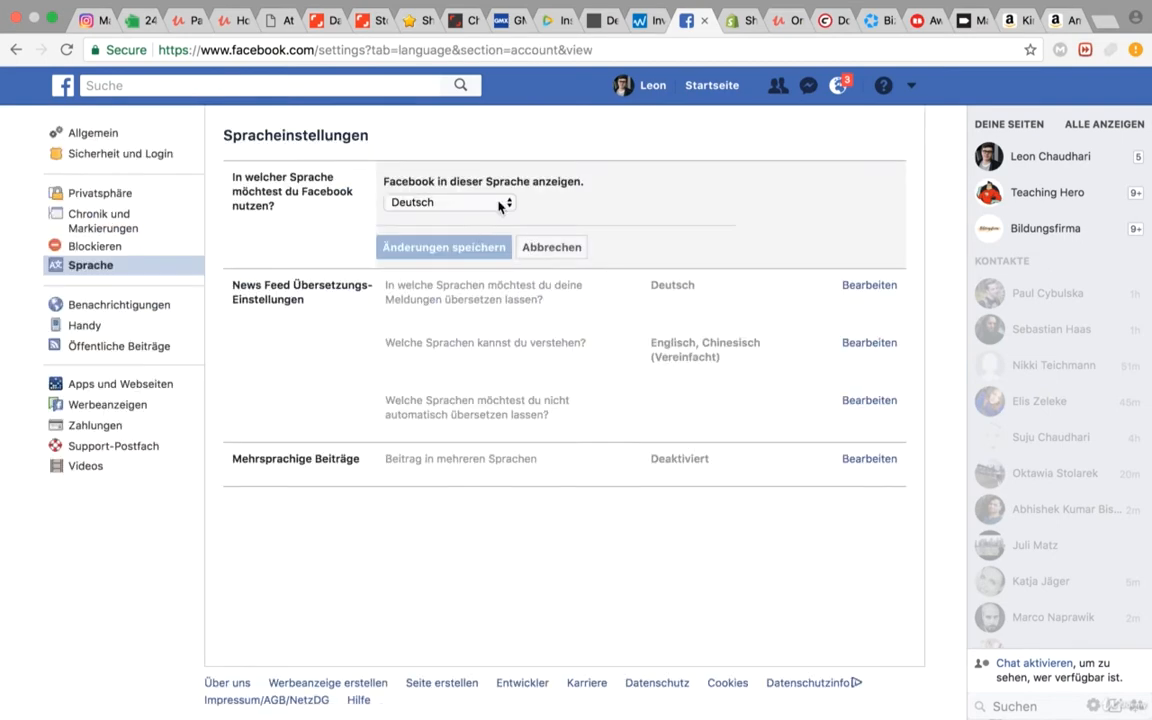
{"action": "left_click", "coordinate": [500, 203]}
{"action": "left_click", "coordinate": [464, 263]}
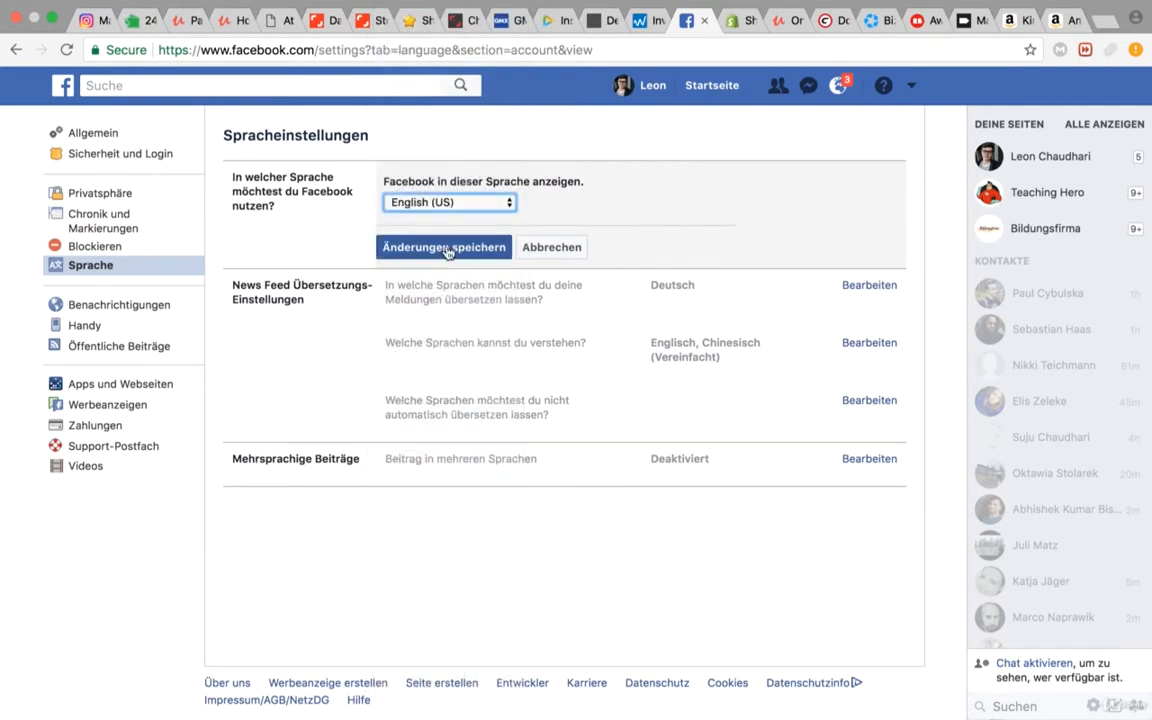
{"action": "left_click", "coordinate": [447, 249]}
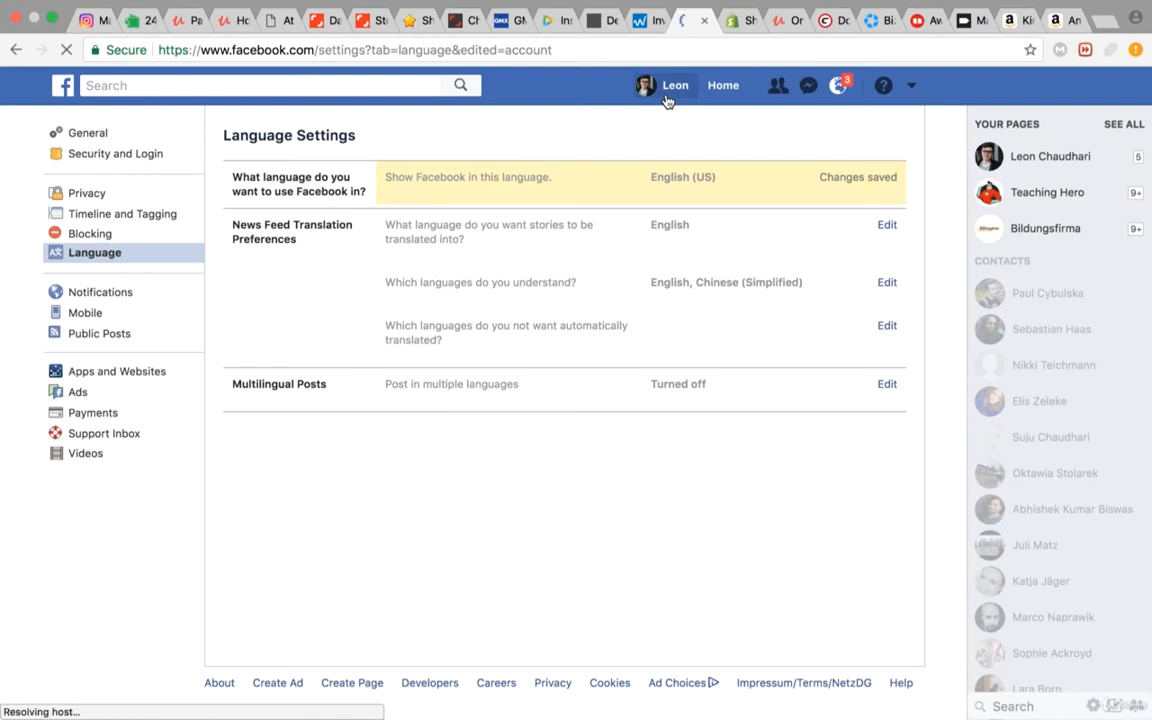
Step: Start creating a new Facebook ad campaign with the Traffic objective
{"action": "left_click", "coordinate": [911, 90]}
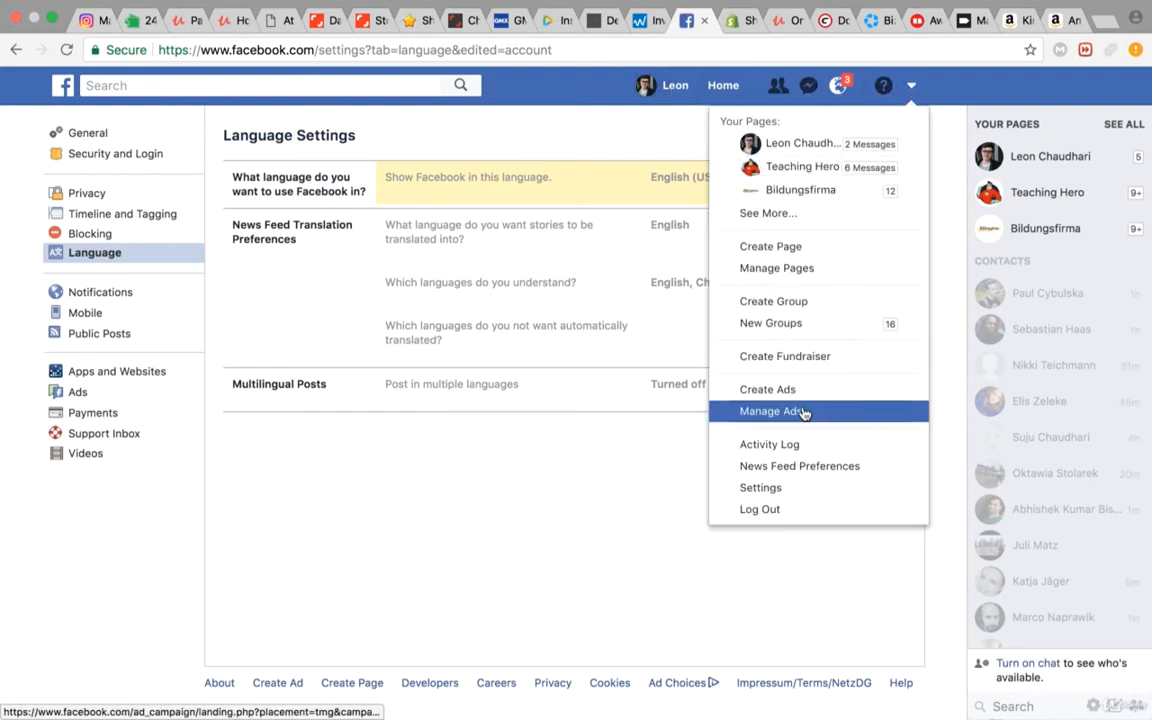
{"action": "left_click", "coordinate": [790, 395]}
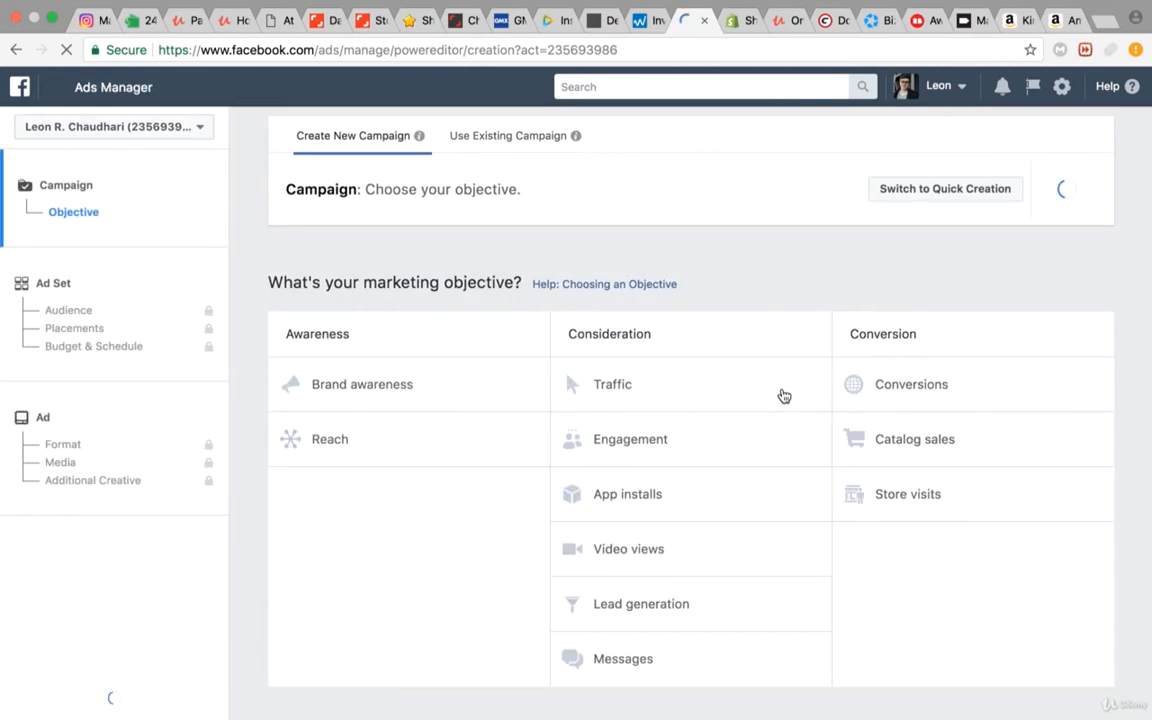
{"action": "left_click", "coordinate": [657, 398]}
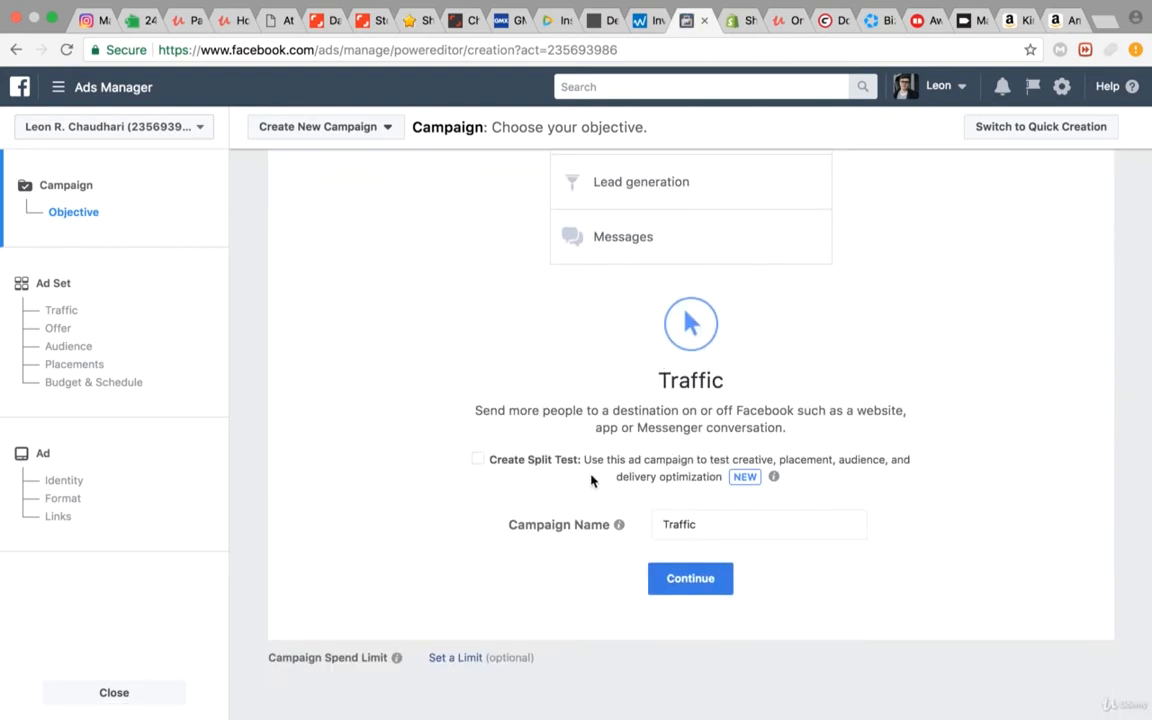
Step: Extend the campaign name Traffic with "Ad" and "#1", and continue to the ad set settings
{"action": "left_click", "coordinate": [722, 523]}
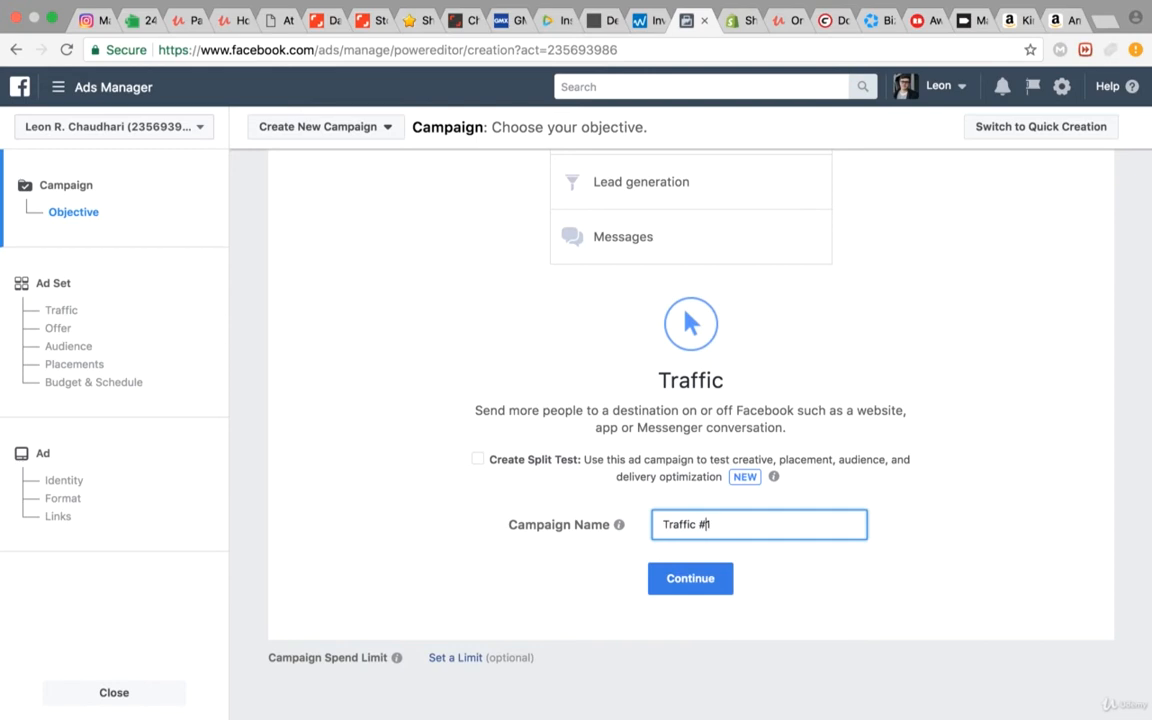
{"action": "type", "text": "Ad"}
{"action": "left_click", "coordinate": [699, 590]}
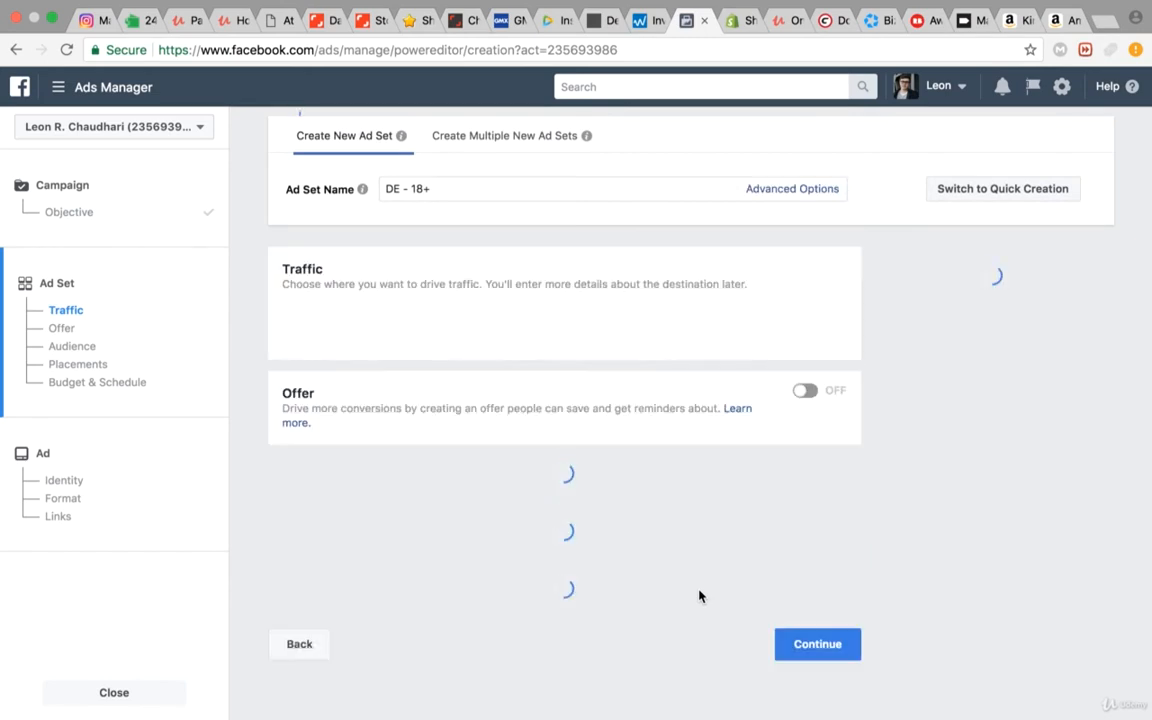
Step: Remove Germany from the locations targeted by the ad set's audience, leaving the location type at Everyone in this location
{"action": "scroll", "coordinate": [656, 284], "scroll_direction": "down", "scroll_amount": 1}
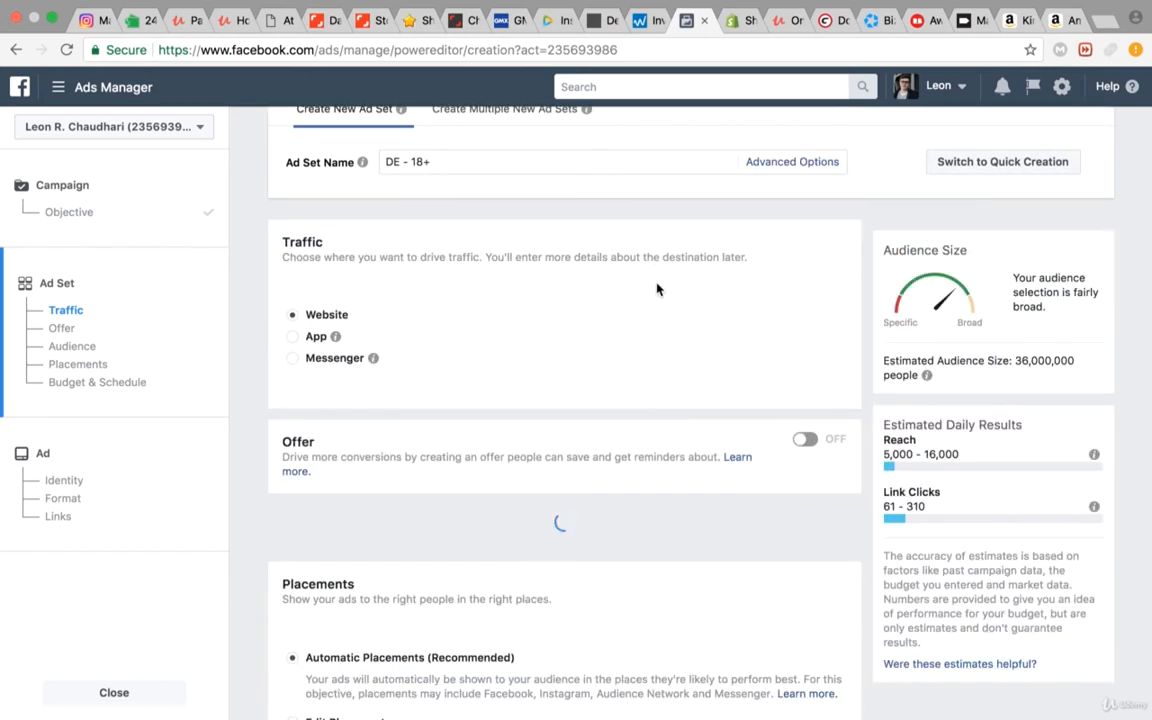
{"action": "scroll", "coordinate": [760, 333], "scroll_direction": "down", "scroll_amount": 2}
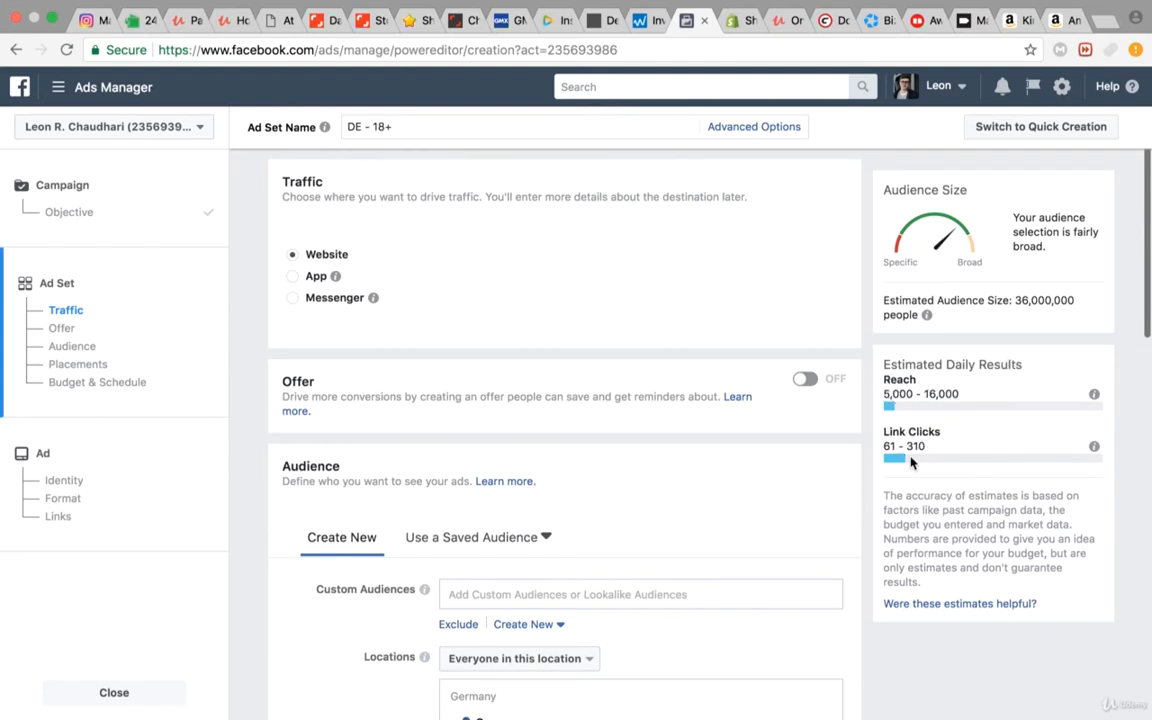
{"action": "scroll", "coordinate": [637, 440], "scroll_direction": "down", "scroll_amount": 1}
{"action": "scroll", "coordinate": [637, 440], "scroll_direction": "down", "scroll_amount": 5}
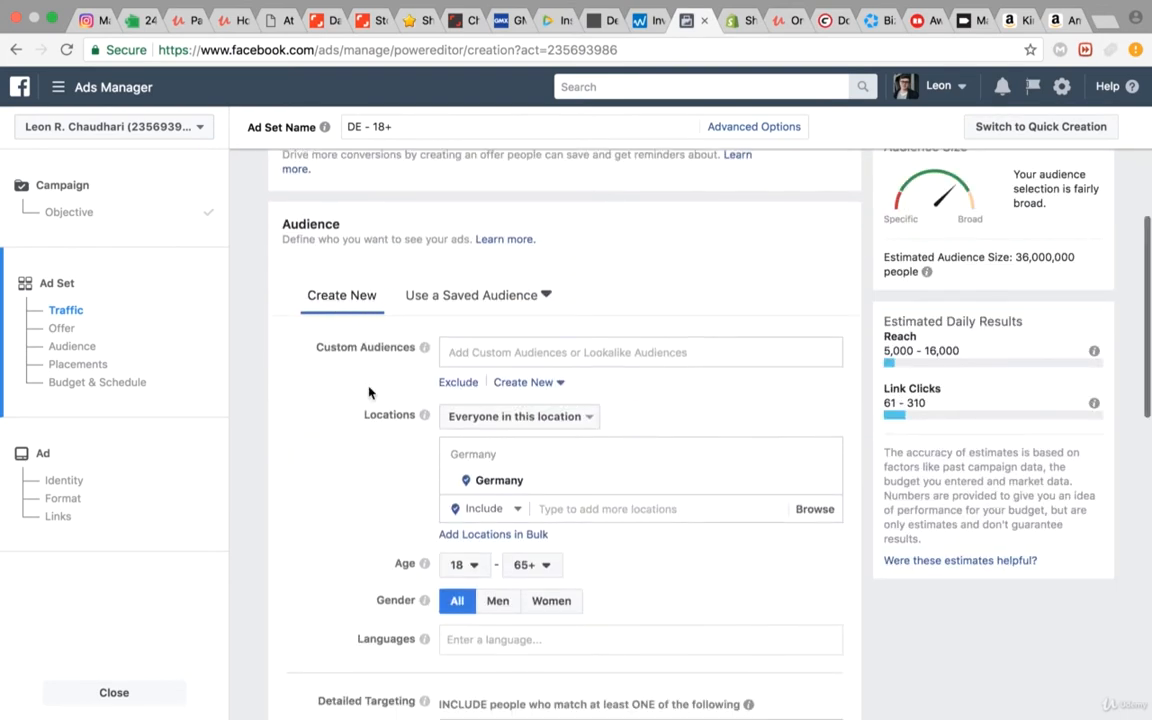
{"action": "left_click", "coordinate": [492, 418]}
{"action": "left_click", "coordinate": [480, 416]}
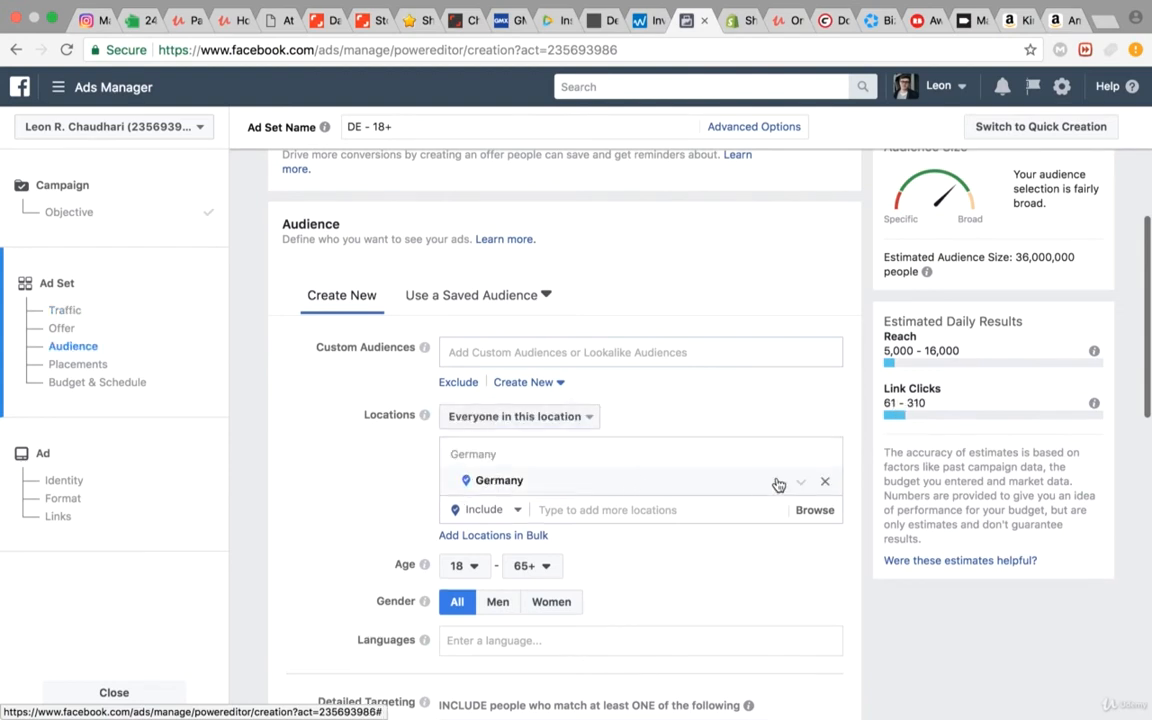
{"action": "left_click", "coordinate": [826, 485]}
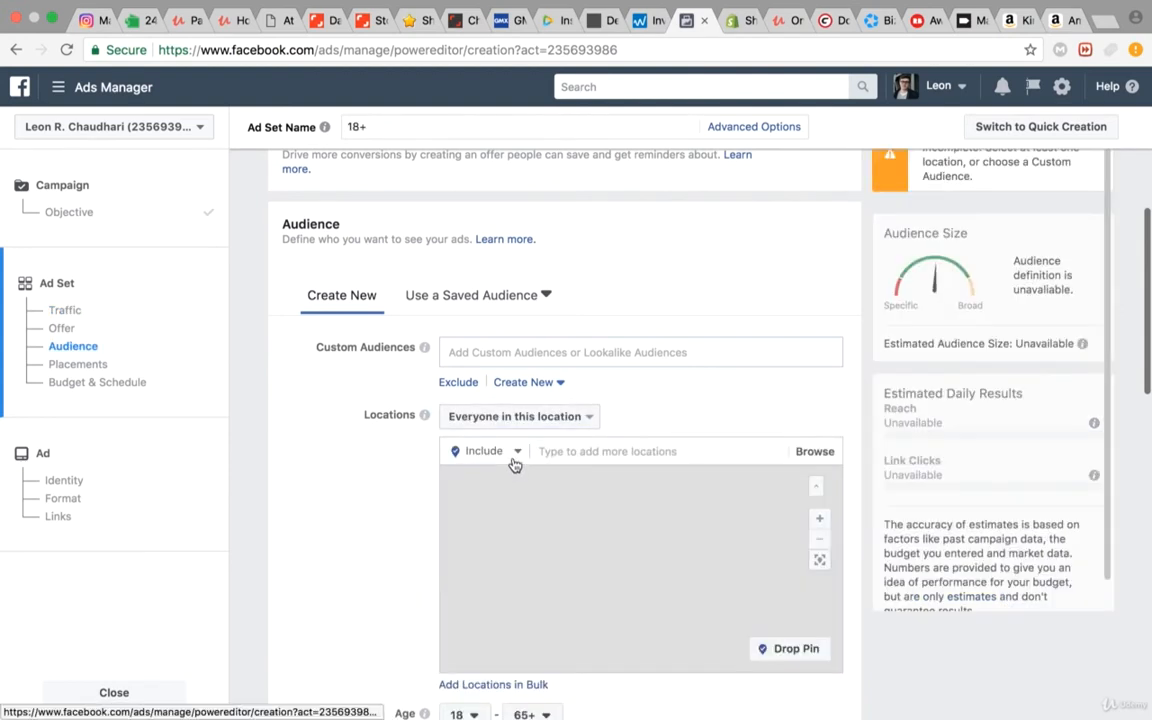
Step: Add the country United States to the locations included in the ad set's audience
{"action": "left_click", "coordinate": [565, 450]}
{"action": "type", "text": "United State"}
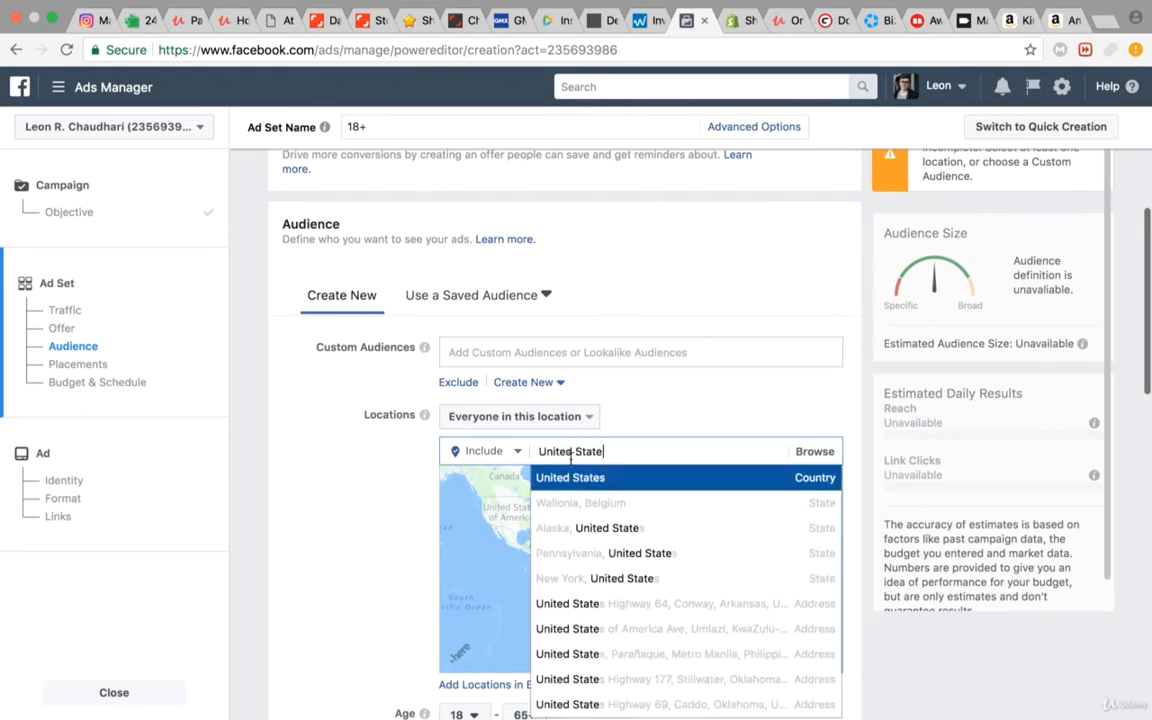
{"action": "left_click", "coordinate": [532, 477]}
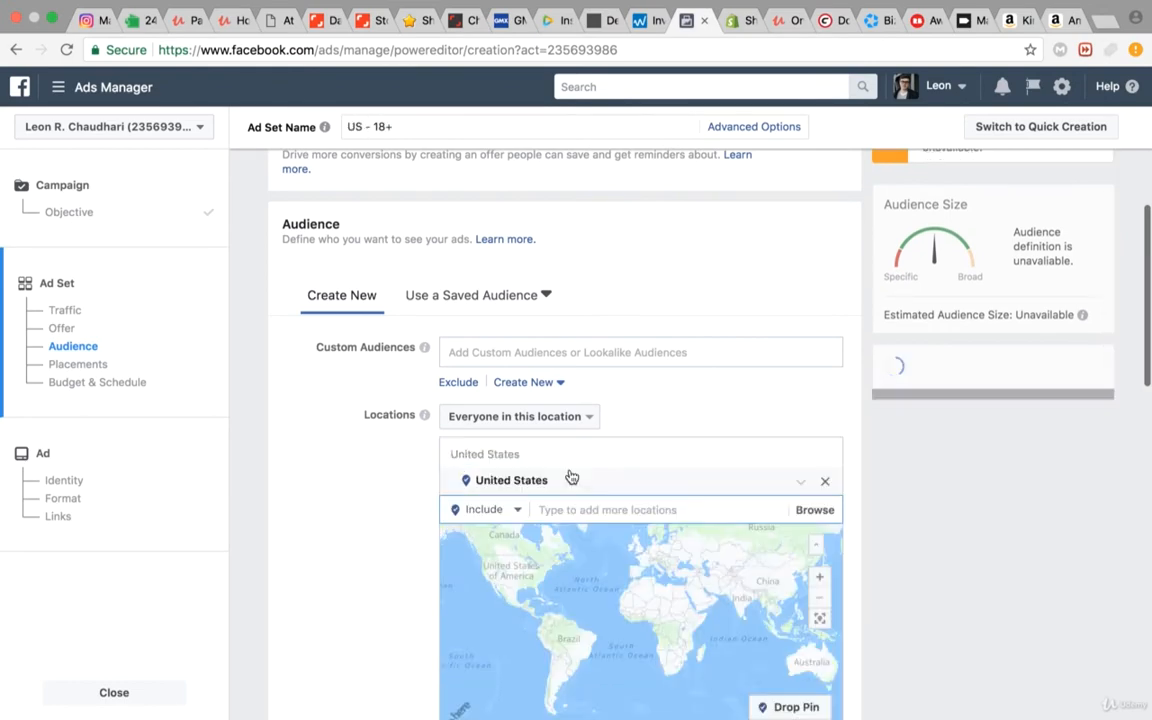
Step: Exclude the state of California from the targeted locations and check the excluded area on the map of the United States
{"action": "left_click", "coordinate": [506, 509]}
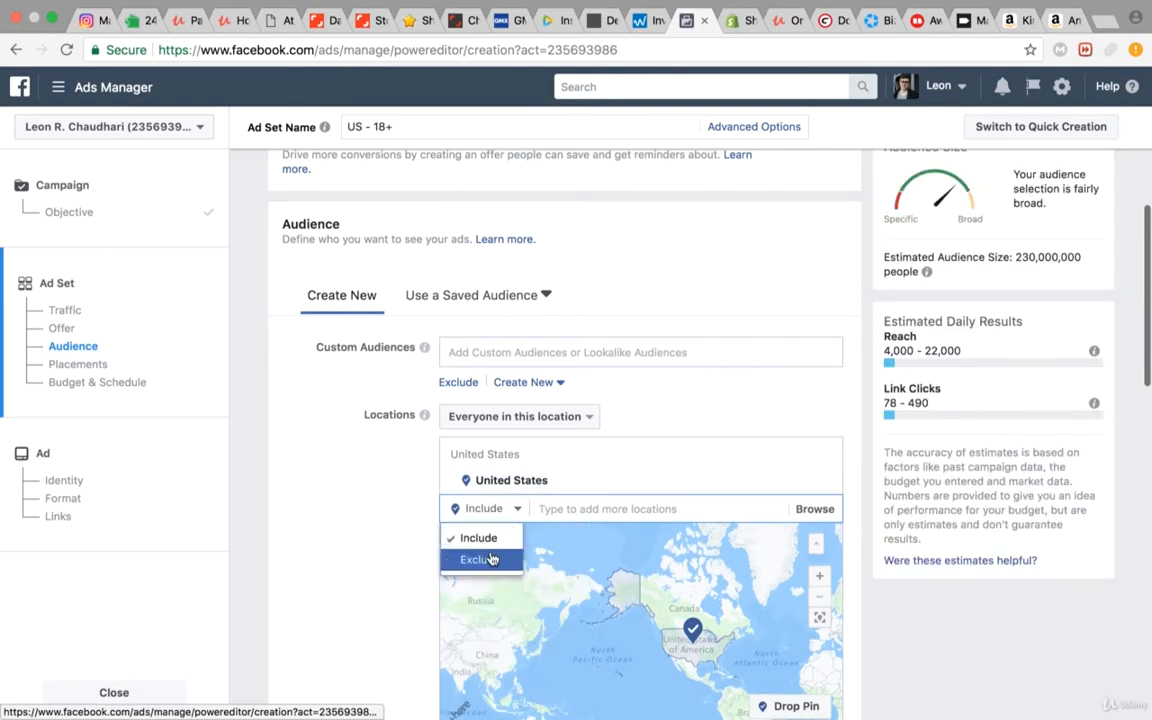
{"action": "left_click", "coordinate": [491, 560]}
{"action": "type", "text": "Califor"}
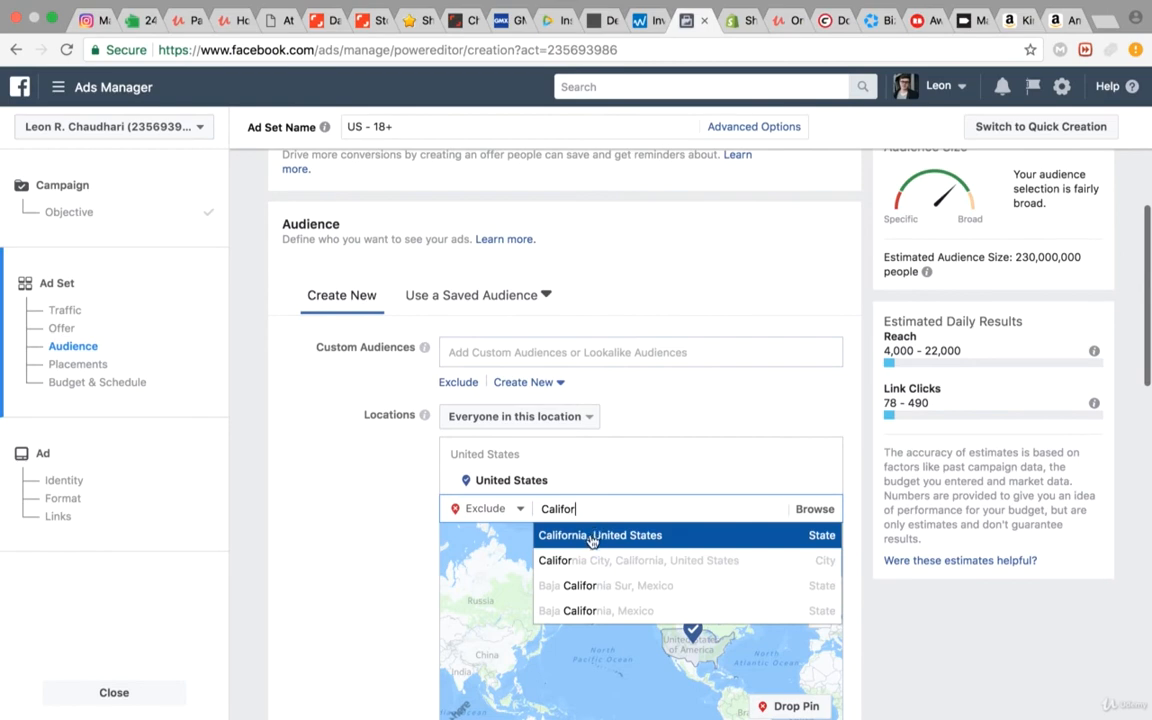
{"action": "key", "text": "Return"}
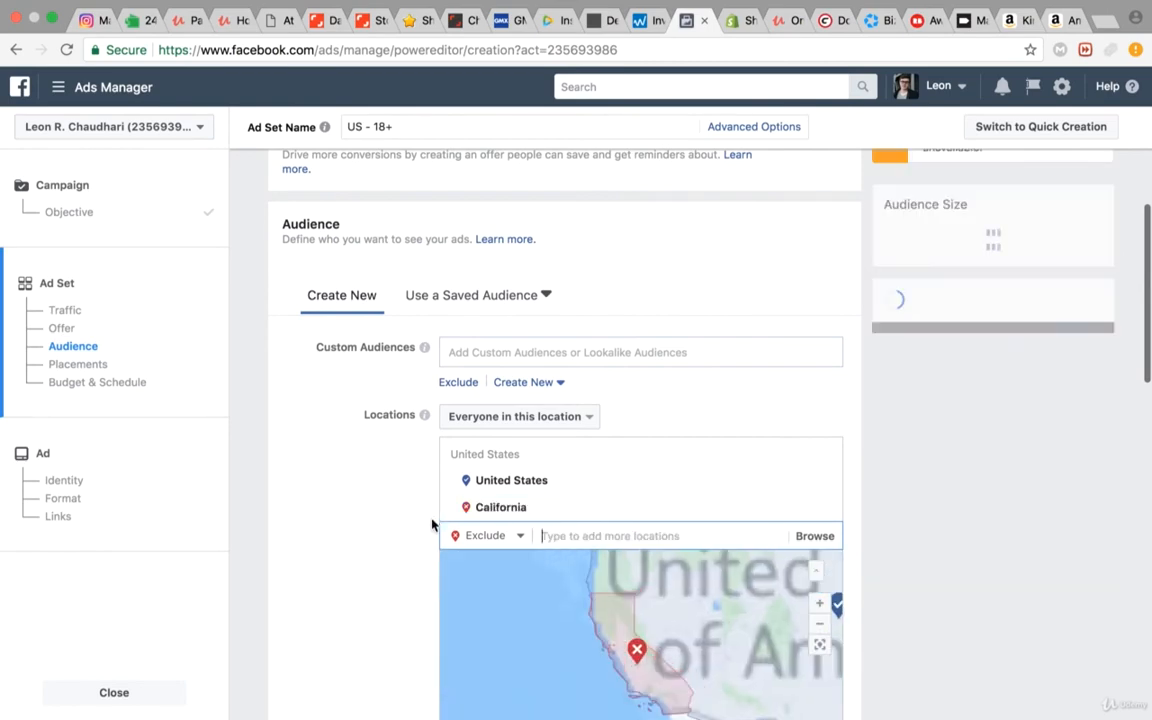
{"action": "scroll", "coordinate": [432, 524], "scroll_direction": "down", "scroll_amount": 3}
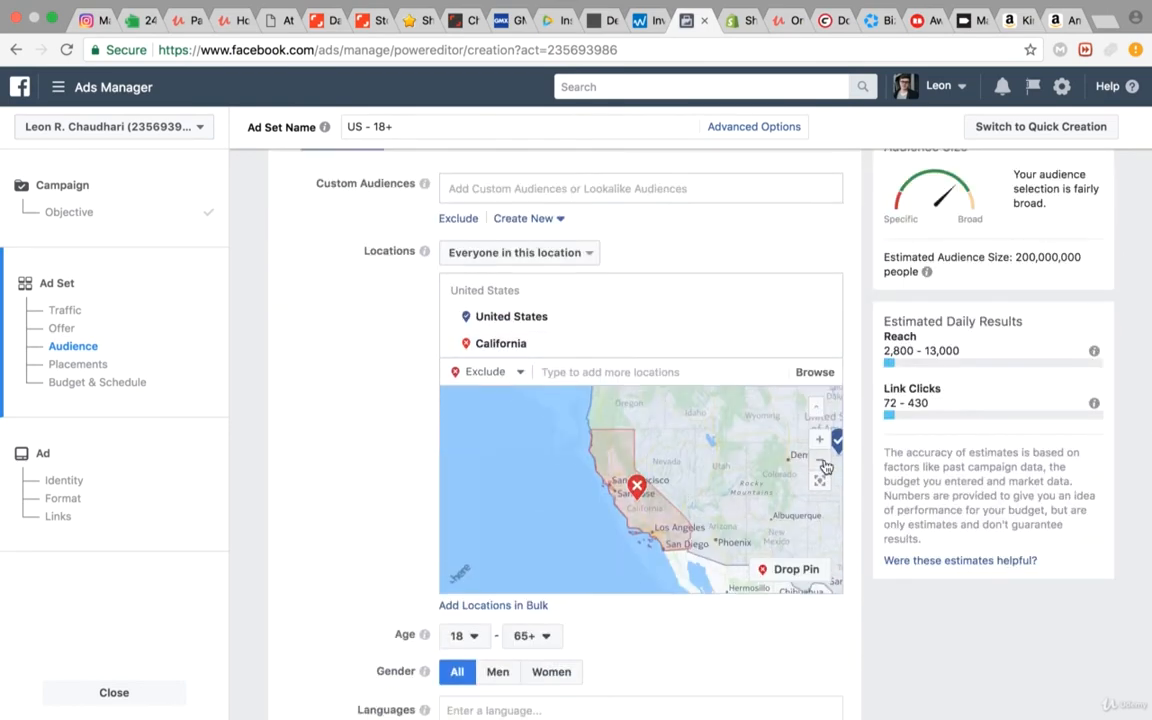
{"action": "left_click", "coordinate": [820, 464]}
{"action": "left_click_drag", "start_coordinate": [764, 497], "coordinate": [664, 497]}
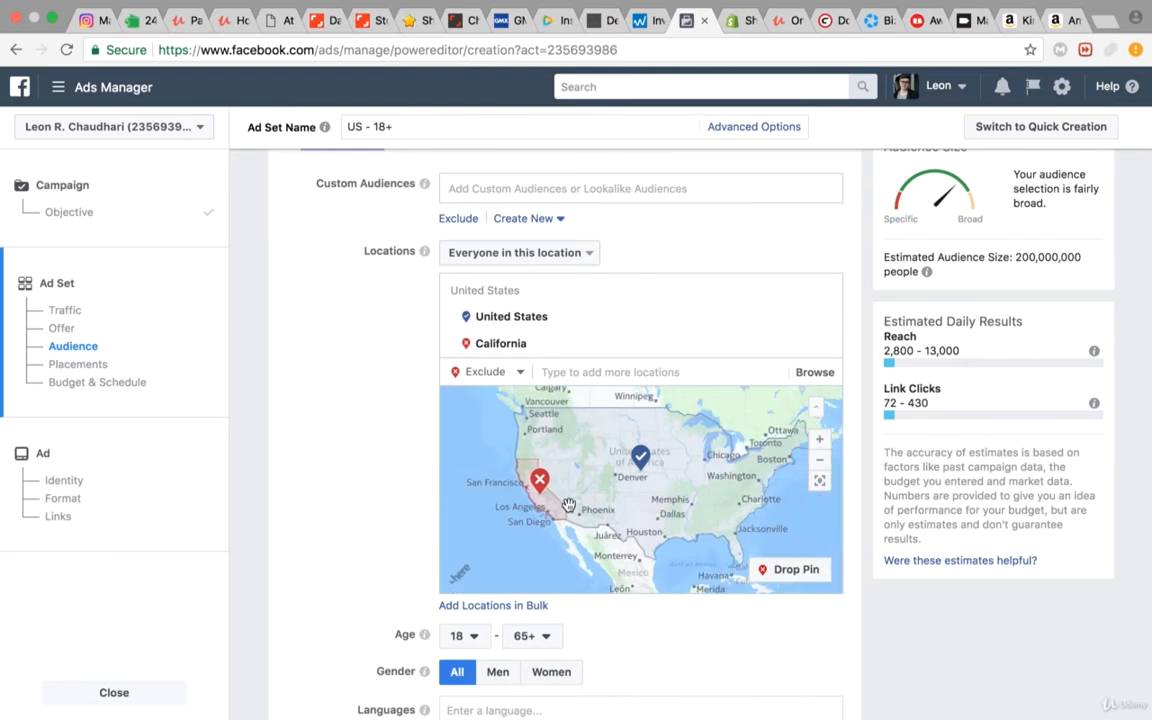
Step: Set the audience's age range to 25 through 40
{"action": "scroll", "coordinate": [329, 476], "scroll_direction": "down", "scroll_amount": 4}
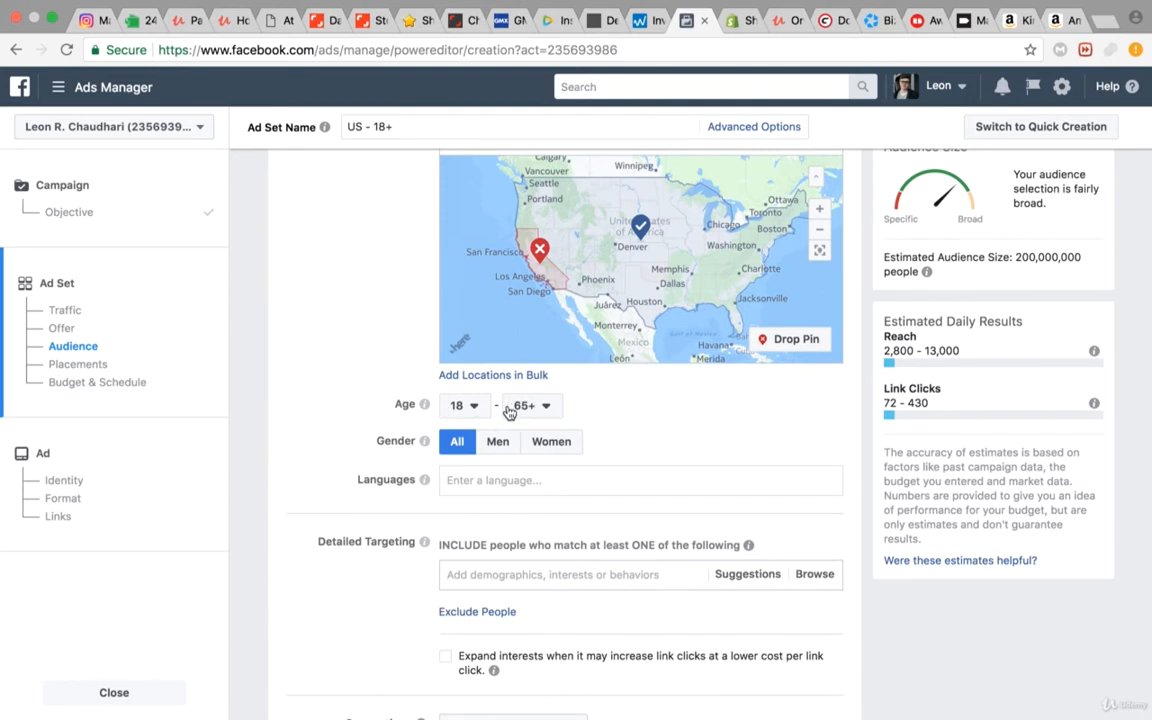
{"action": "left_click", "coordinate": [474, 406]}
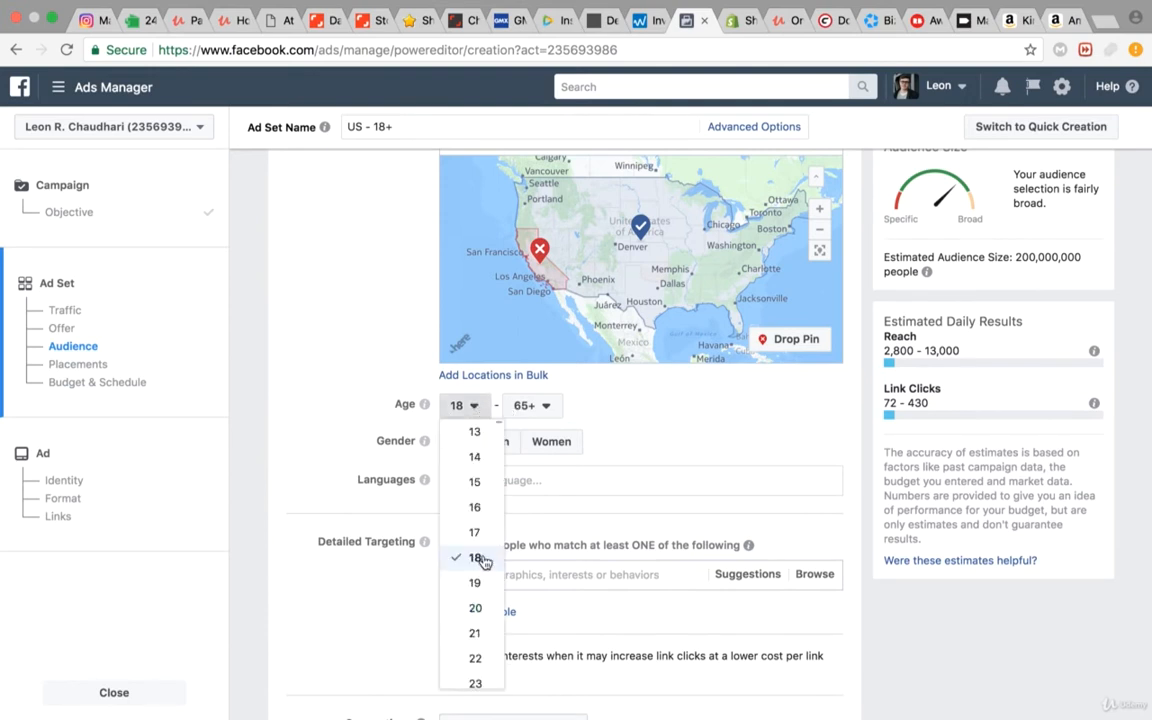
{"action": "scroll", "coordinate": [476, 560], "scroll_direction": "down", "scroll_amount": 3}
{"action": "left_click", "coordinate": [475, 568]}
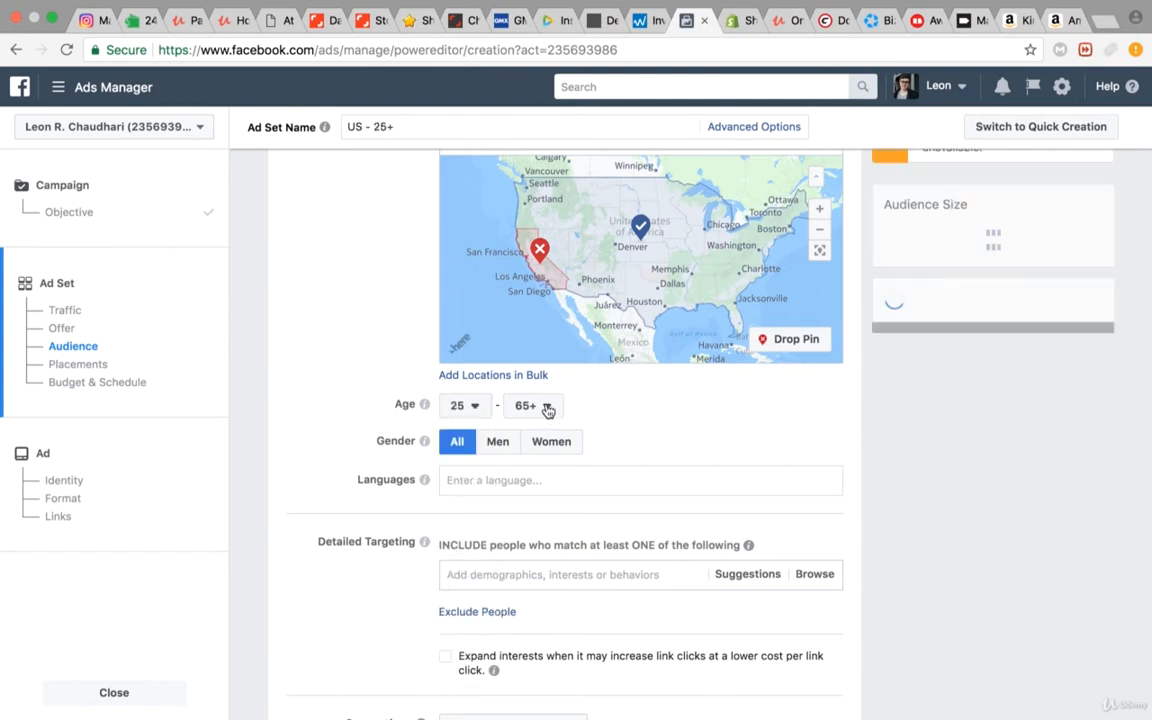
{"action": "left_click", "coordinate": [545, 405]}
{"action": "scroll", "coordinate": [520, 543], "scroll_direction": "up", "scroll_amount": 5}
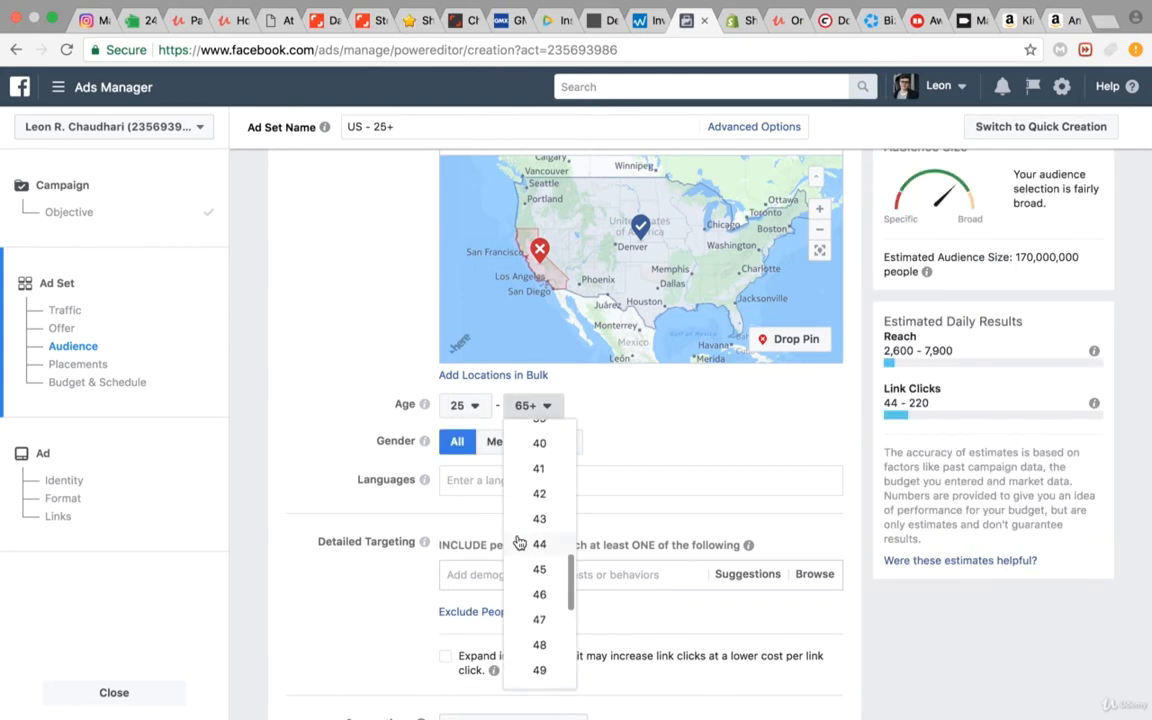
{"action": "left_click", "coordinate": [539, 444]}
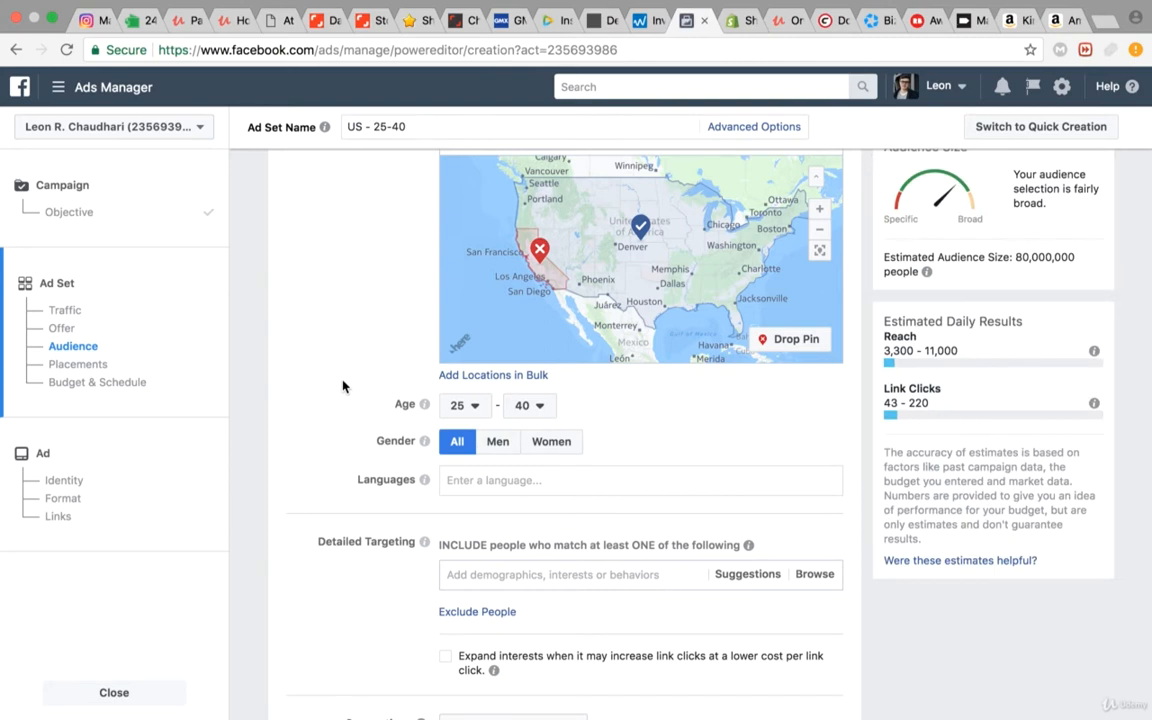
Step: Limit the audience's gender to men and set its language to English (US)
{"action": "scroll", "coordinate": [437, 382], "scroll_direction": "down", "scroll_amount": 1}
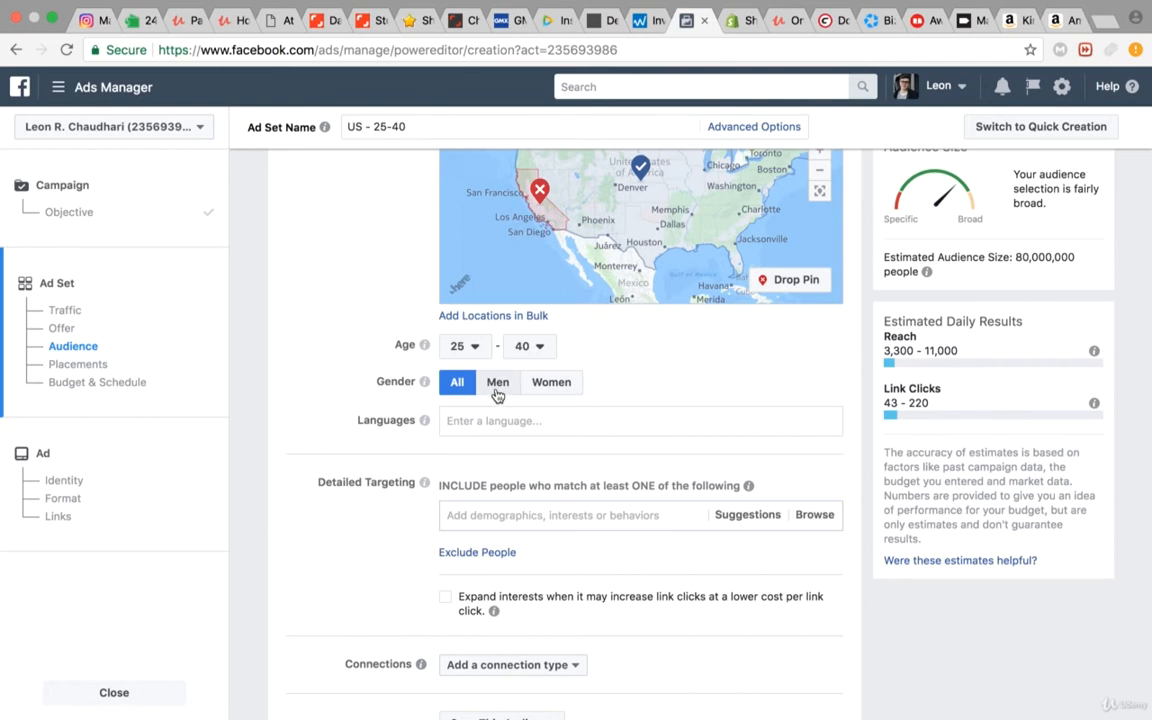
{"action": "left_click", "coordinate": [495, 388]}
{"action": "scroll", "coordinate": [340, 387], "scroll_direction": "down", "scroll_amount": 1}
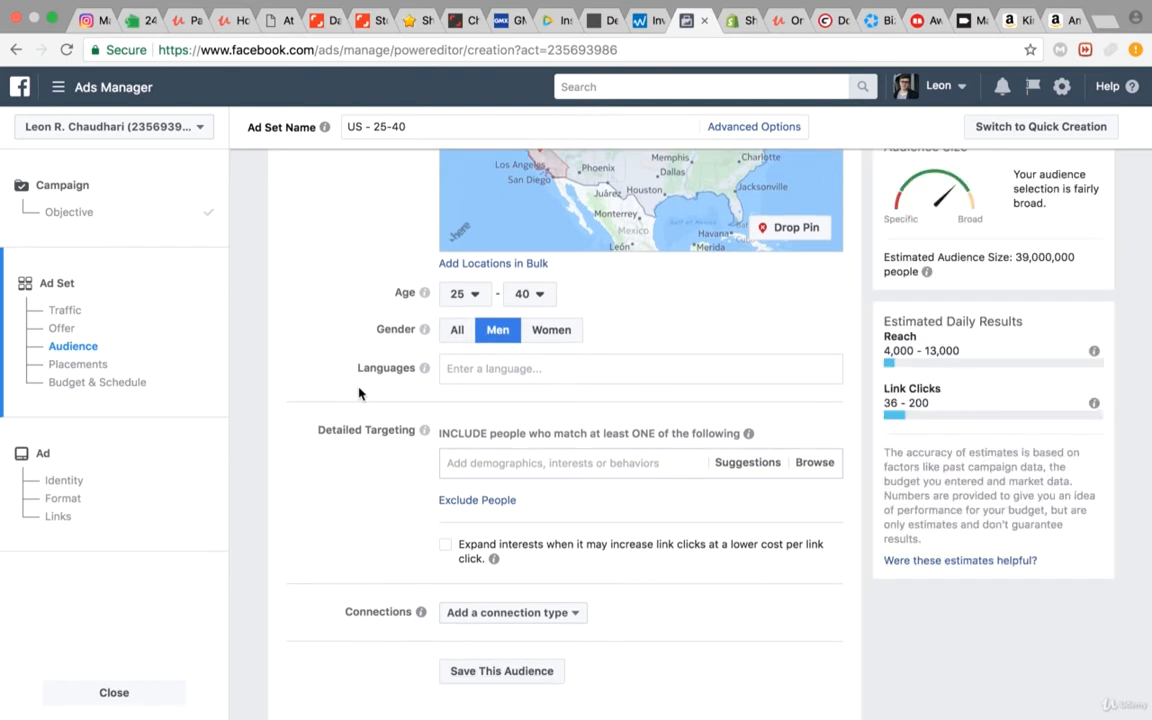
{"action": "left_click", "coordinate": [462, 370]}
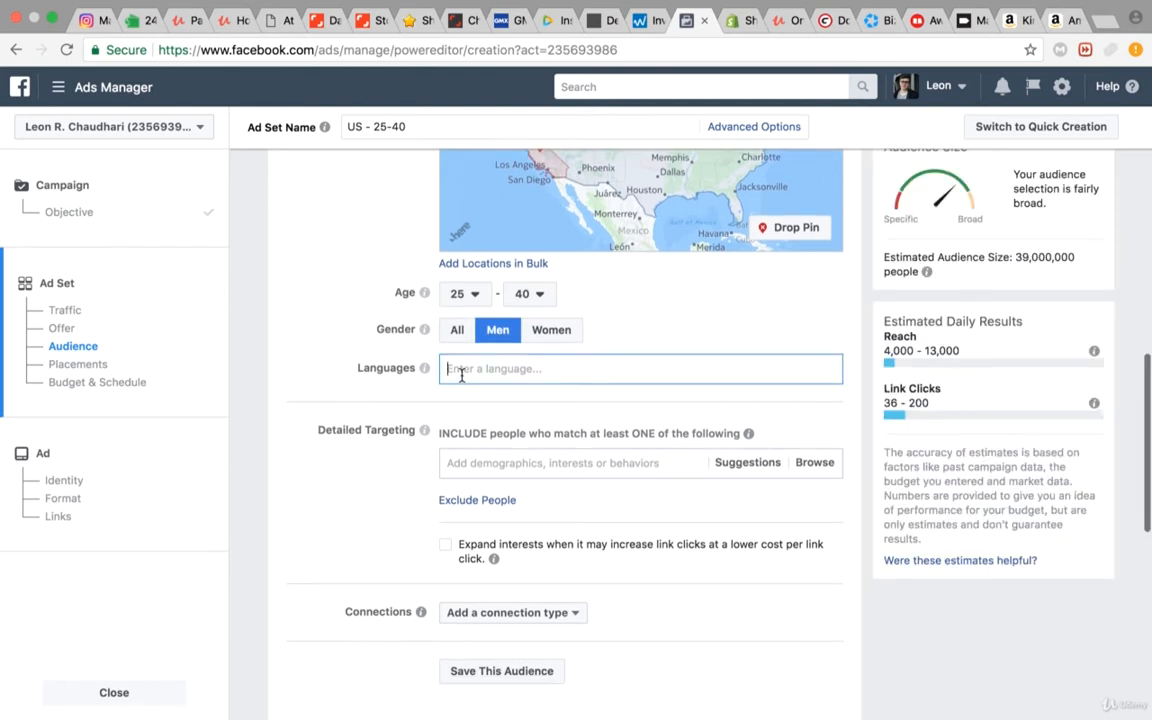
{"action": "type", "text": "en"}
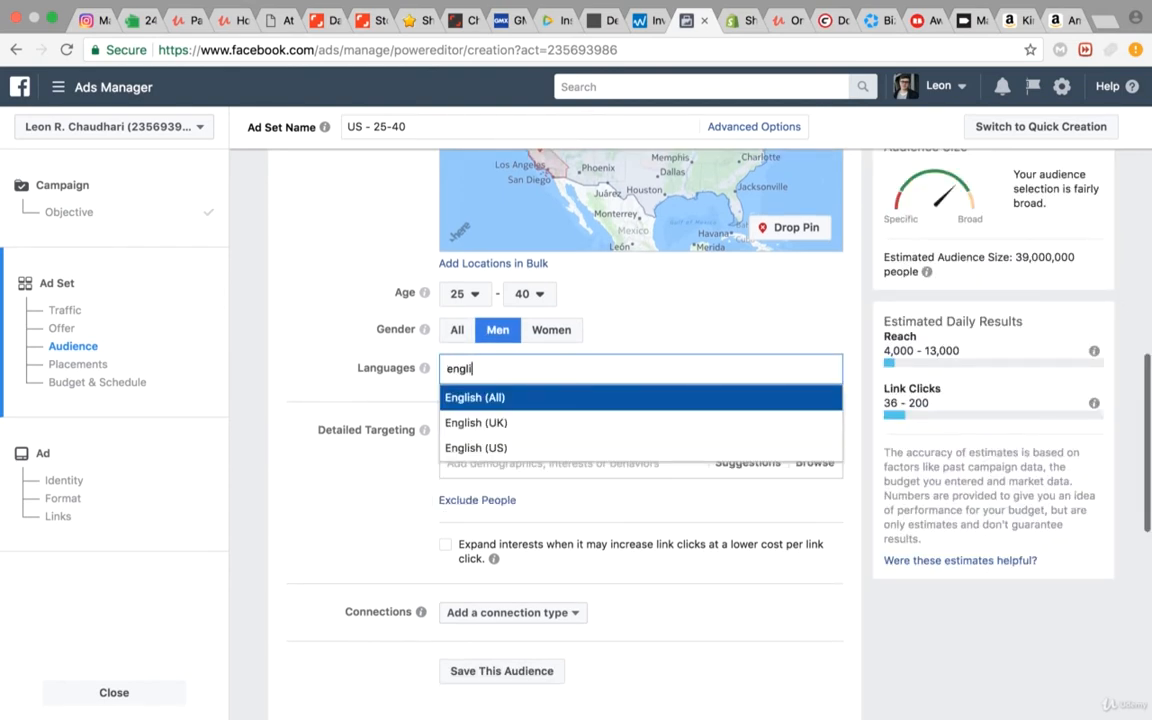
{"action": "type", "text": "gli"}
{"action": "left_click", "coordinate": [485, 448]}
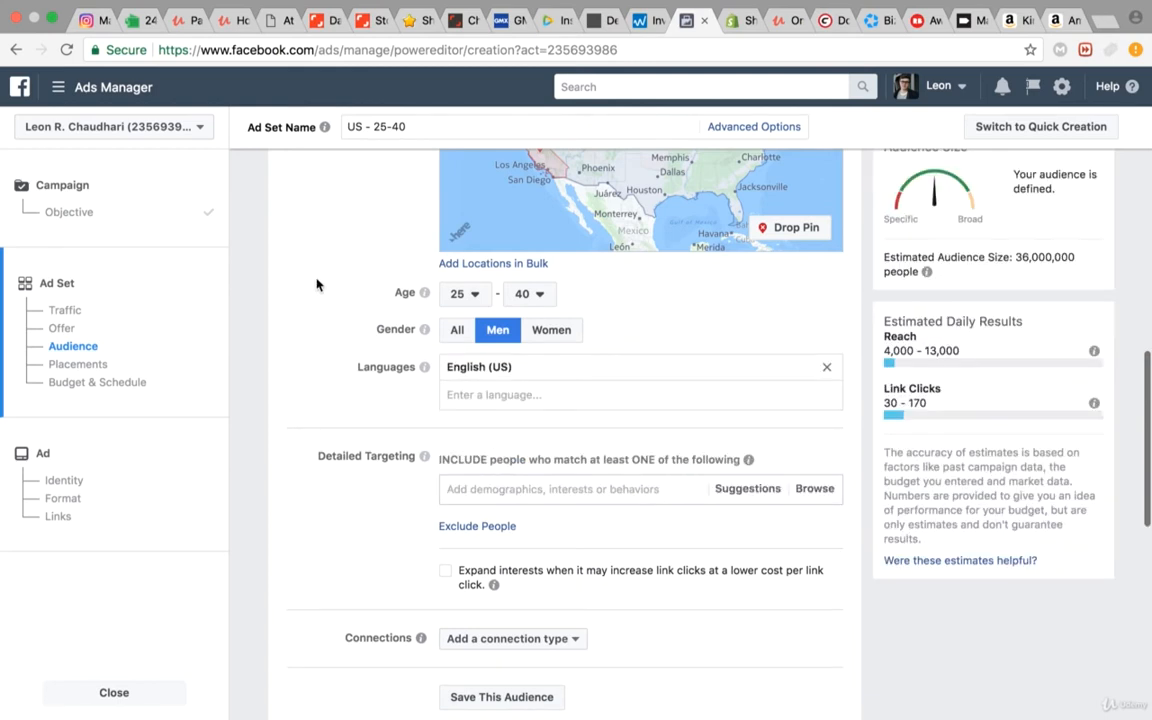
Step: Search the detailed targeting interests for "amazon fba"
{"action": "scroll", "coordinate": [321, 362], "scroll_direction": "down", "scroll_amount": 4}
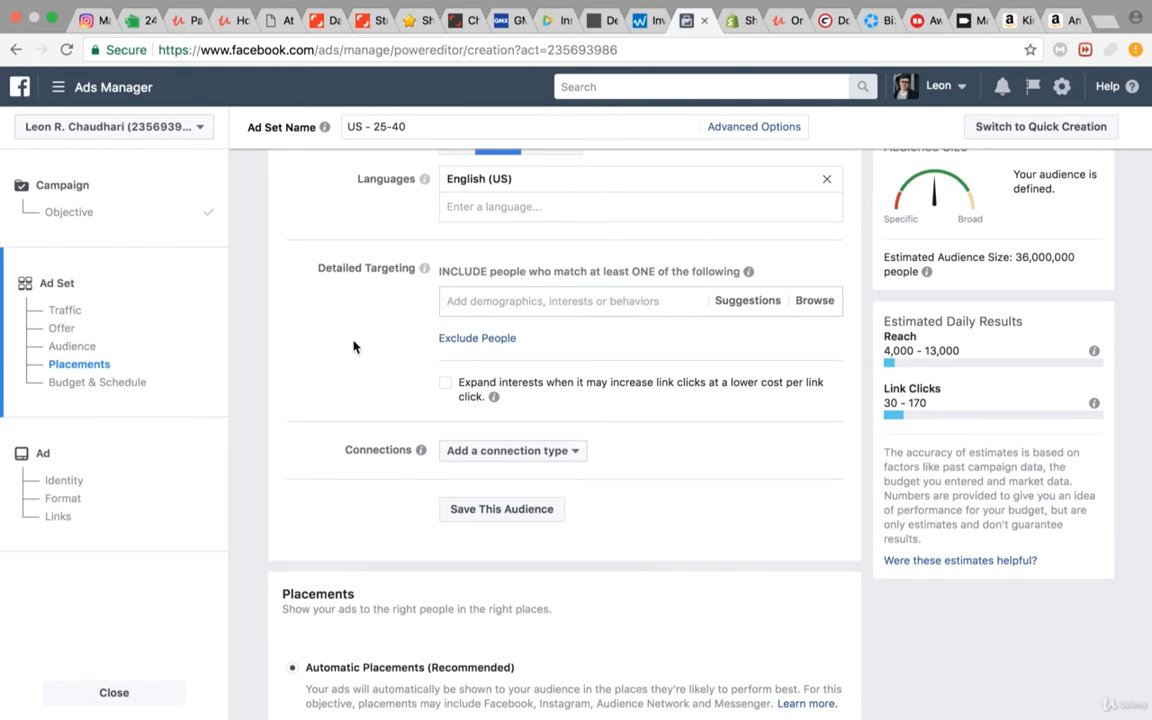
{"action": "left_click", "coordinate": [486, 313]}
{"action": "type", "text": "amazo"}
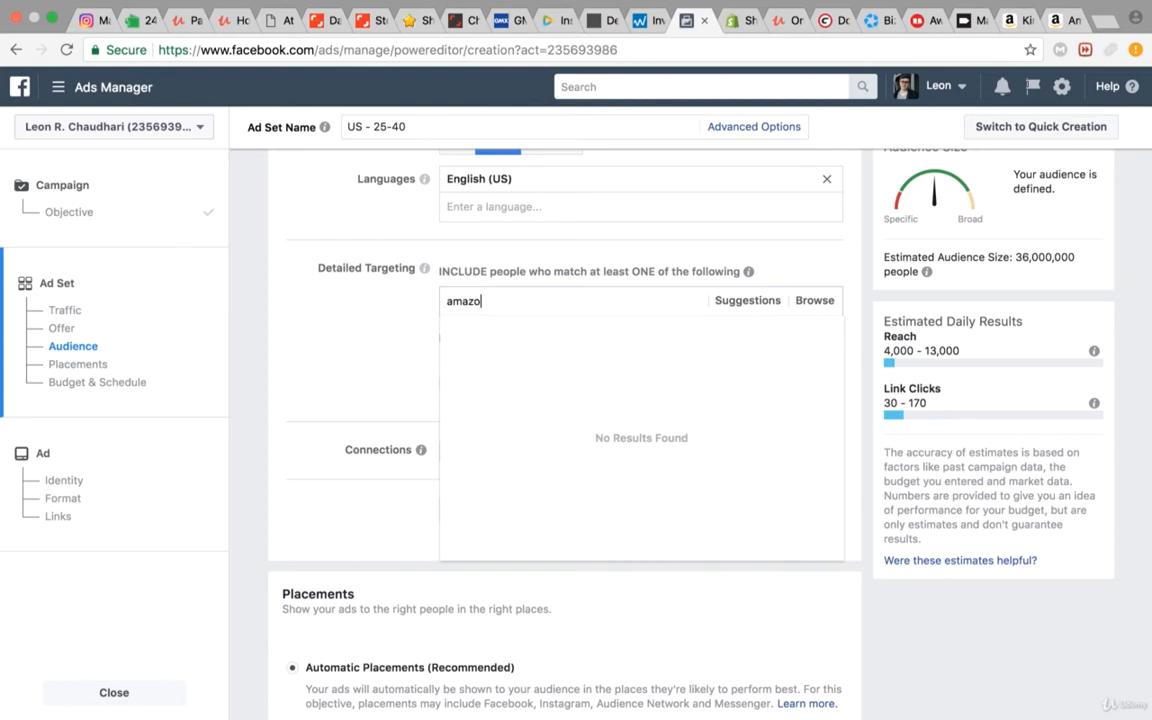
{"action": "type", "text": "n fb"}
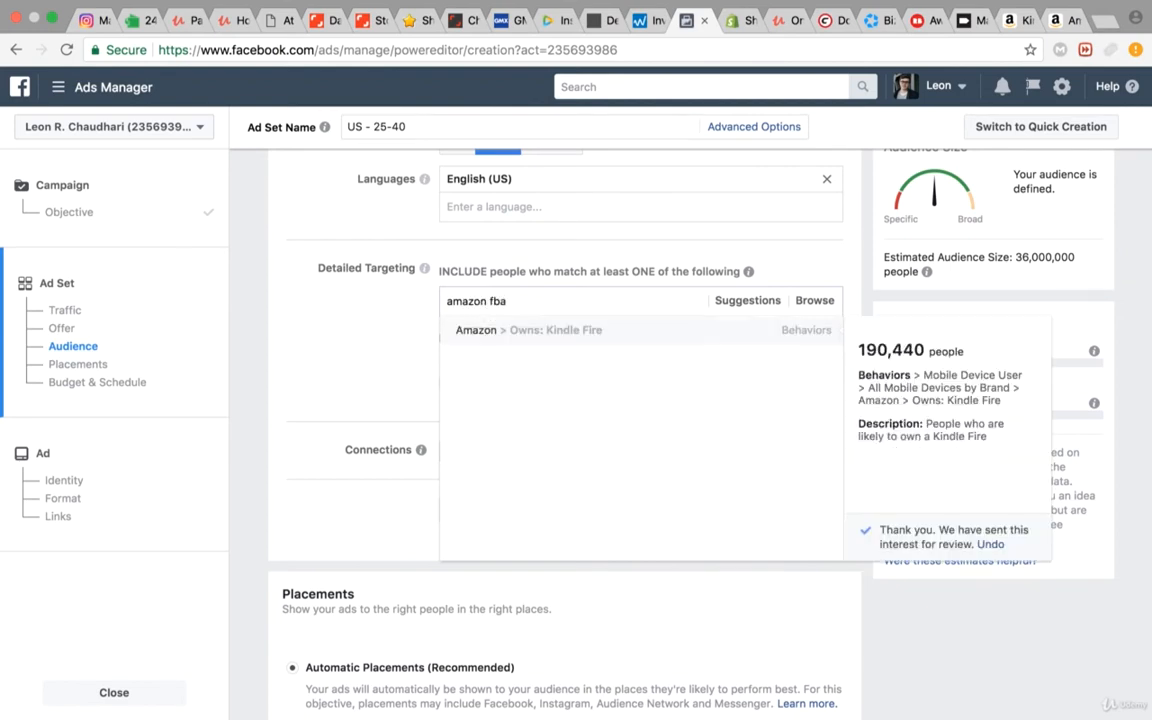
{"action": "type", "text": "a"}
Step: Shorten the detailed targeting search to "amazon" and include people with the interest amazon
{"action": "key", "text": "BackSpace"}
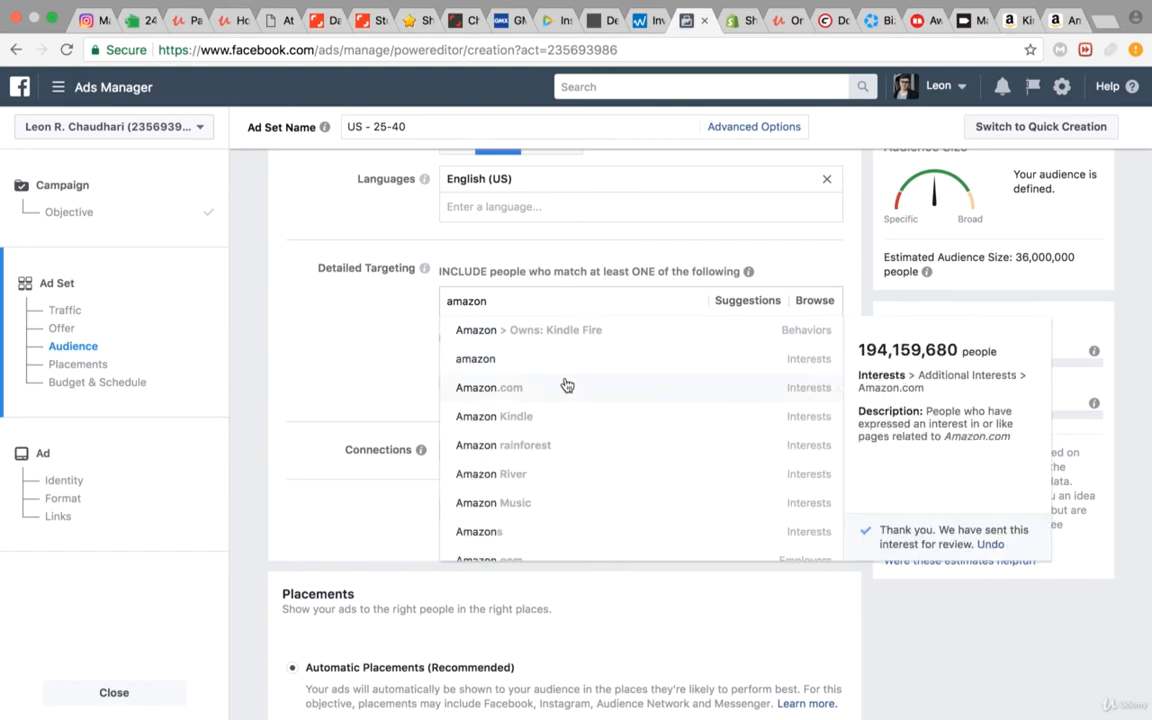
{"action": "scroll", "coordinate": [573, 428], "scroll_direction": "down", "scroll_amount": 1}
{"action": "scroll", "coordinate": [573, 428], "scroll_direction": "down", "scroll_amount": 6}
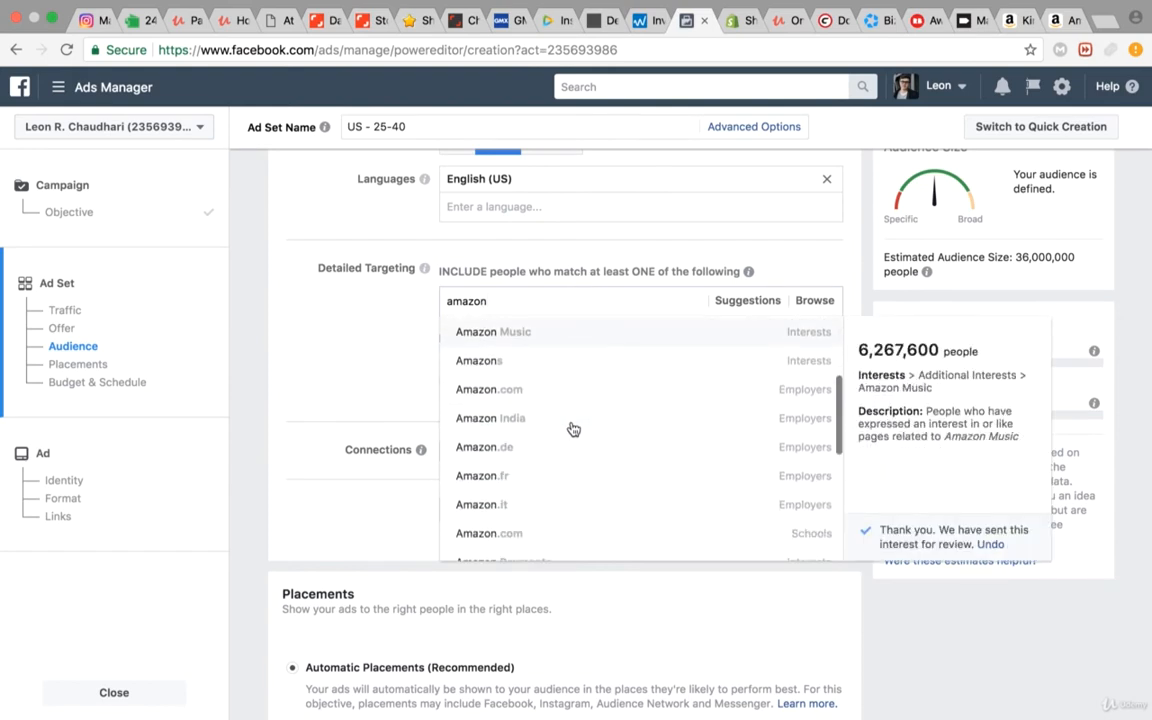
{"action": "scroll", "coordinate": [563, 478], "scroll_direction": "down", "scroll_amount": 5}
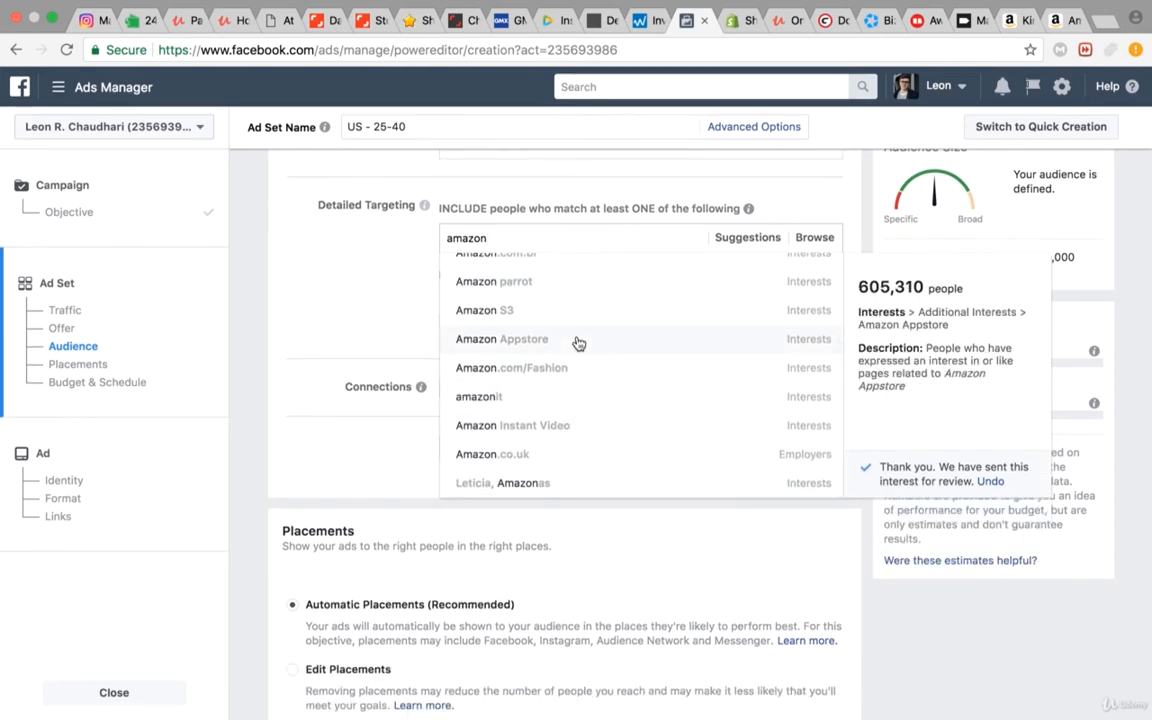
{"action": "scroll", "coordinate": [578, 343], "scroll_direction": "up", "scroll_amount": 5}
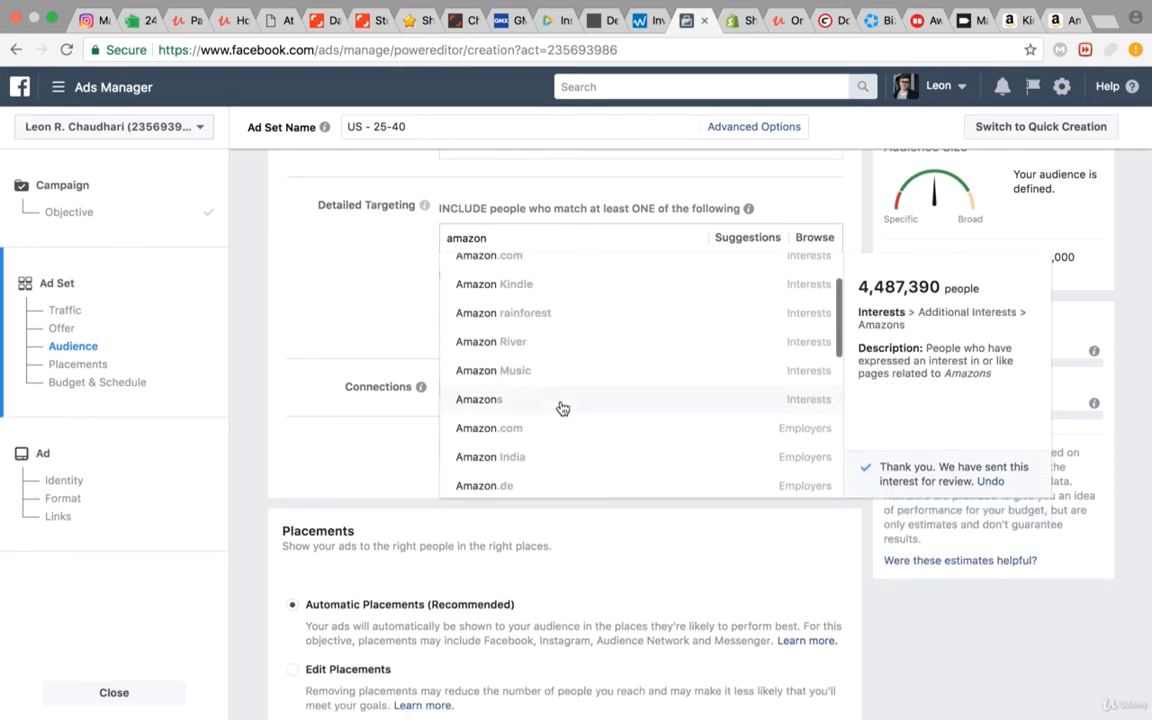
{"action": "scroll", "coordinate": [560, 406], "scroll_direction": "up", "scroll_amount": 5}
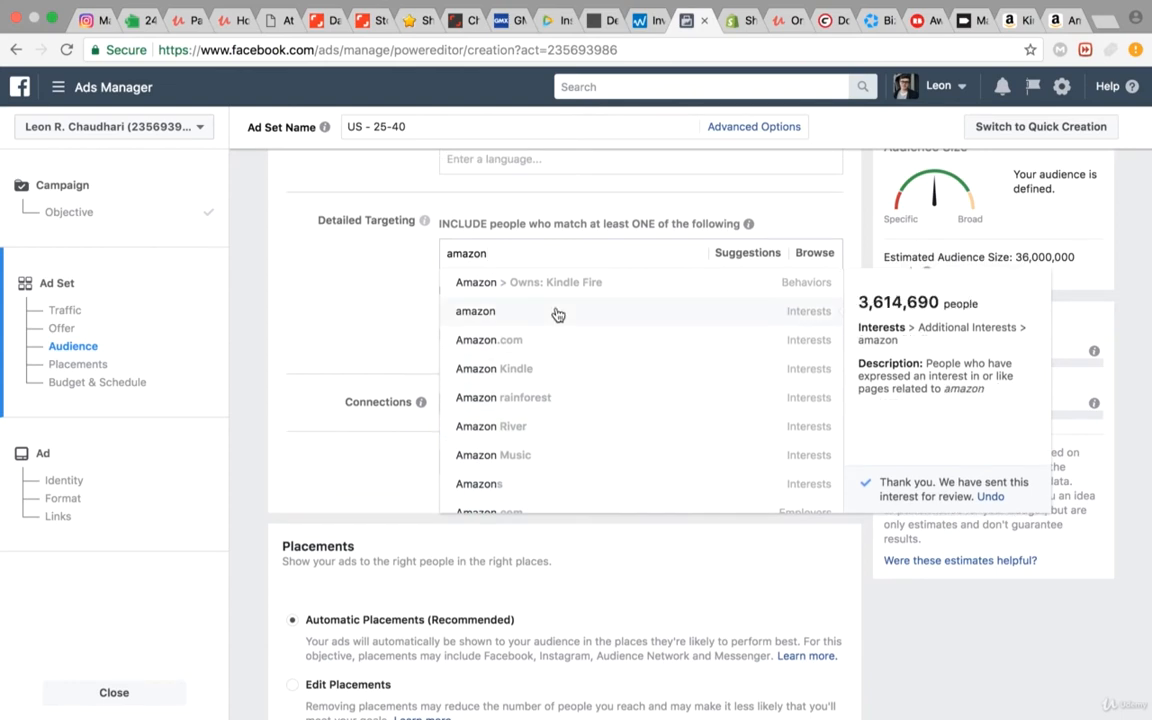
{"action": "left_click", "coordinate": [558, 312]}
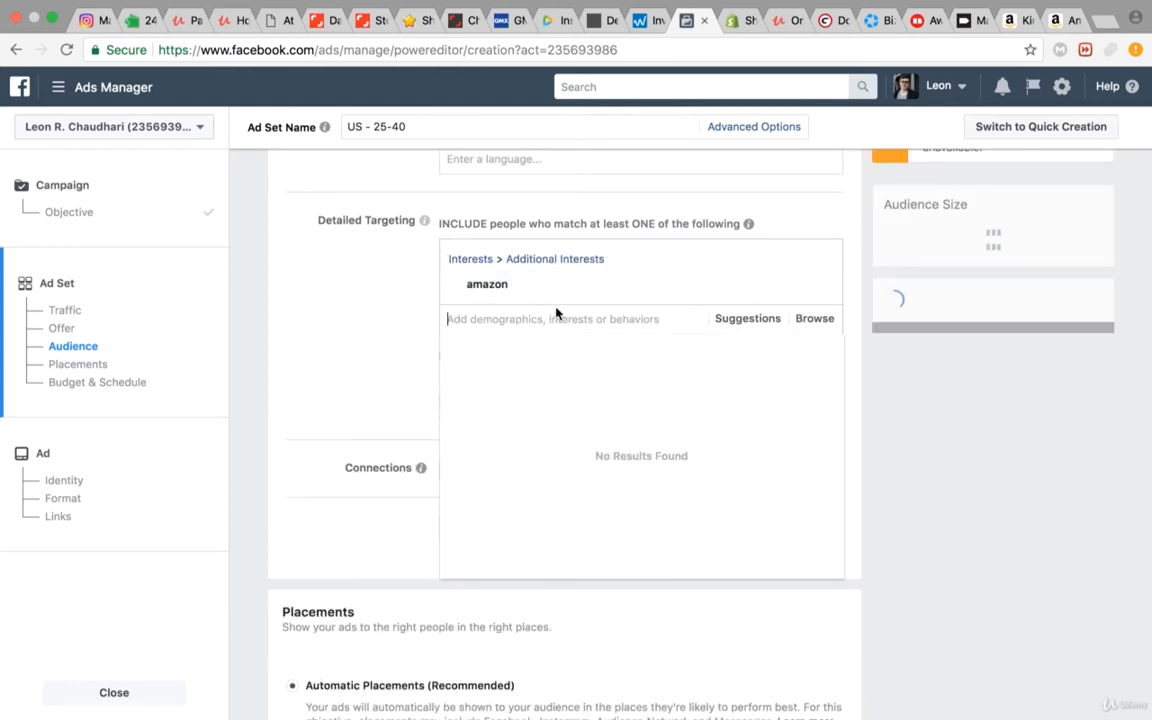
{"action": "left_click", "coordinate": [355, 335]}
Step: Exclude people with the interest Shopify in detailed targeting and review the included and excluded interests
{"action": "left_click", "coordinate": [481, 358]}
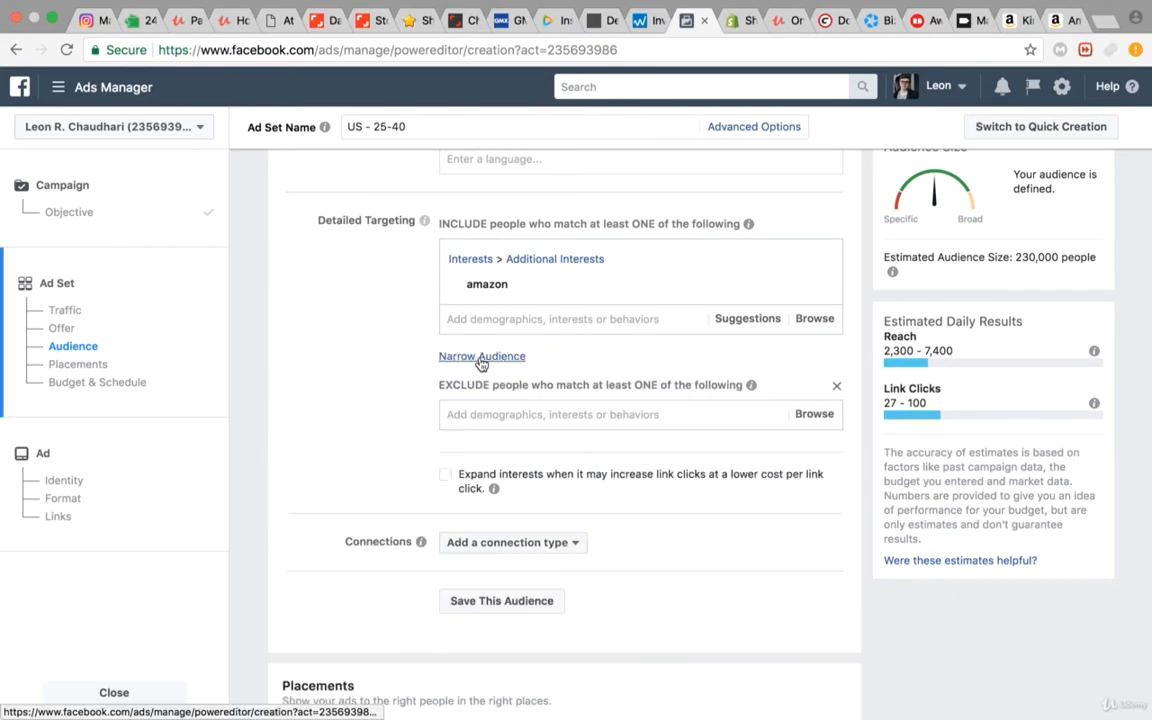
{"action": "left_click", "coordinate": [475, 417]}
{"action": "type", "text": "shopify"}
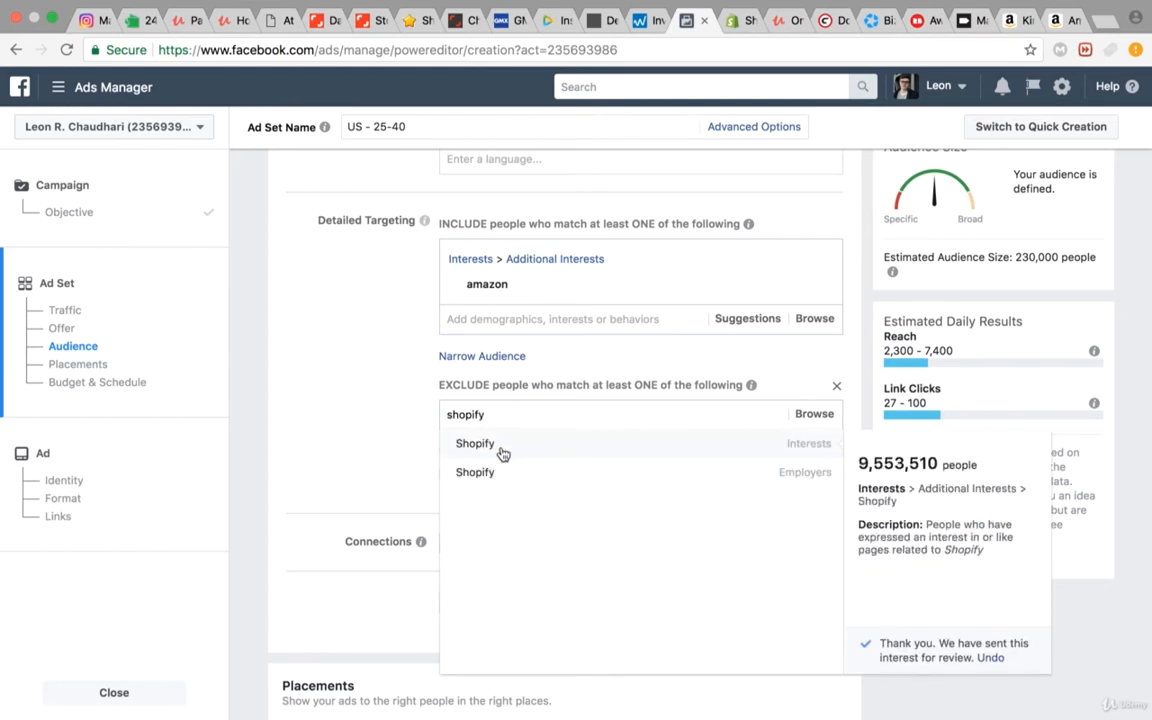
{"action": "left_click", "coordinate": [500, 446]}
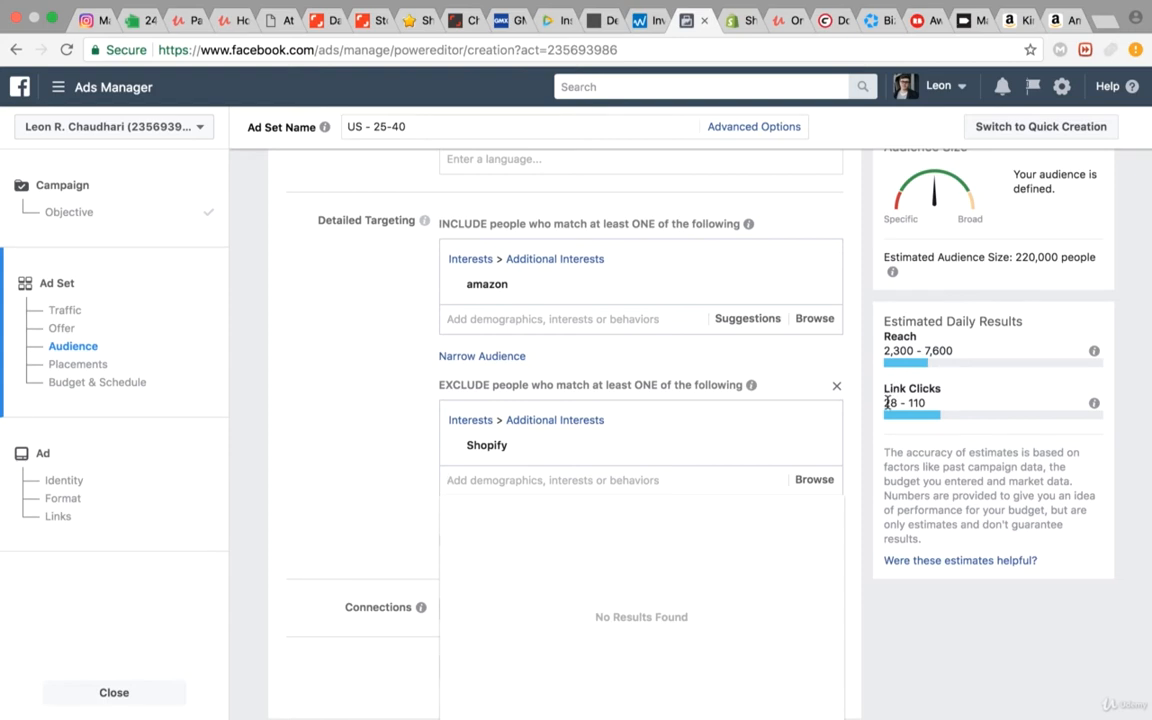
{"action": "left_click", "coordinate": [368, 424]}
{"action": "scroll", "coordinate": [367, 425], "scroll_direction": "down", "scroll_amount": 1}
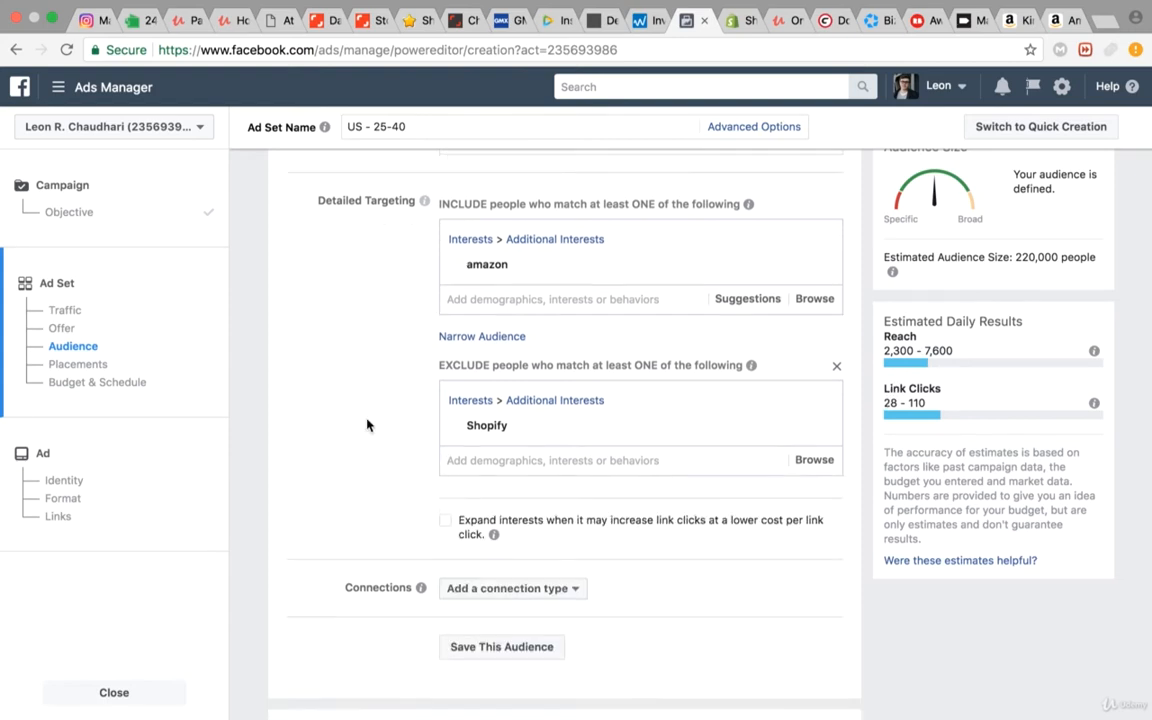
{"action": "mouse_move", "coordinate": [502, 268]}
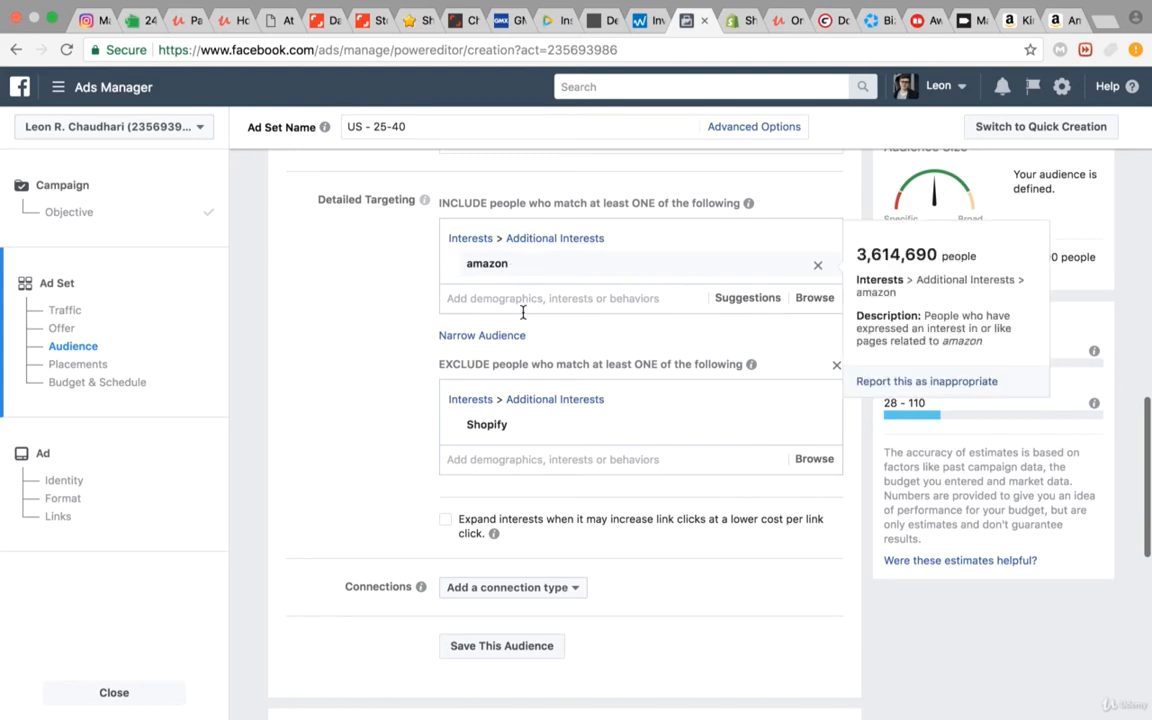
{"action": "mouse_move", "coordinate": [499, 428]}
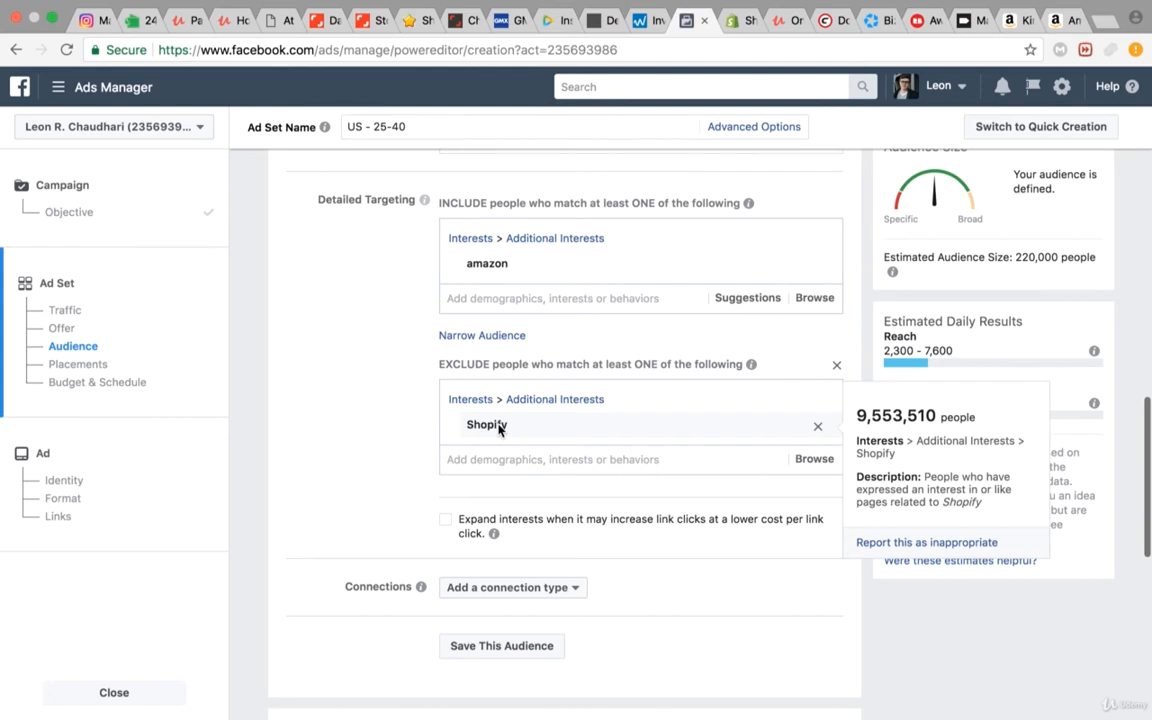
Step: Switch the ad set from automatic placements to edited placements and review the device and platform options
{"action": "scroll", "coordinate": [500, 428], "scroll_direction": "down", "scroll_amount": 5}
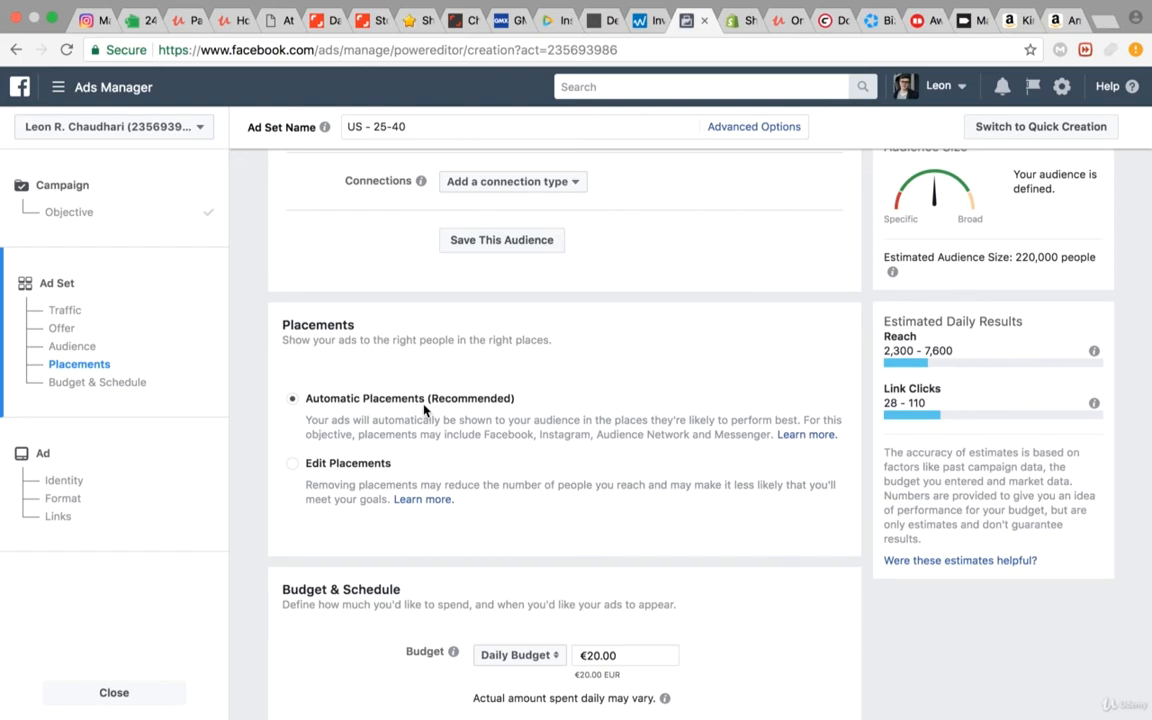
{"action": "left_click", "coordinate": [293, 464]}
{"action": "scroll", "coordinate": [321, 447], "scroll_direction": "down", "scroll_amount": 5}
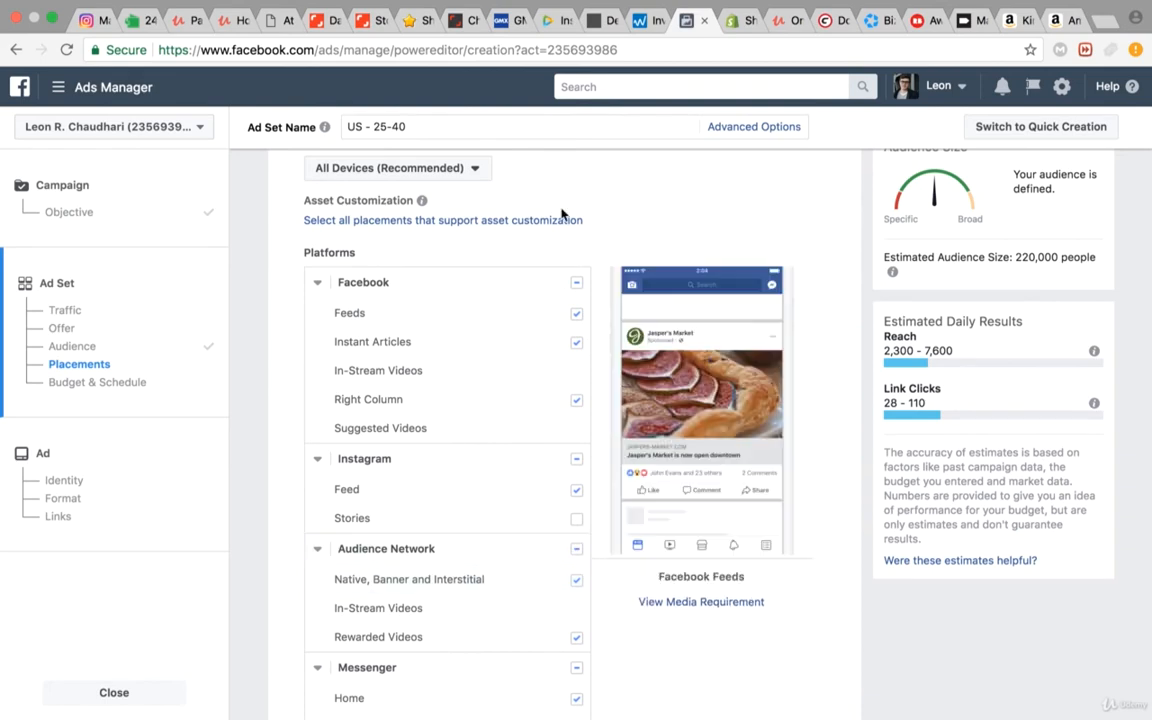
{"action": "scroll", "coordinate": [442, 226], "scroll_direction": "up", "scroll_amount": 1}
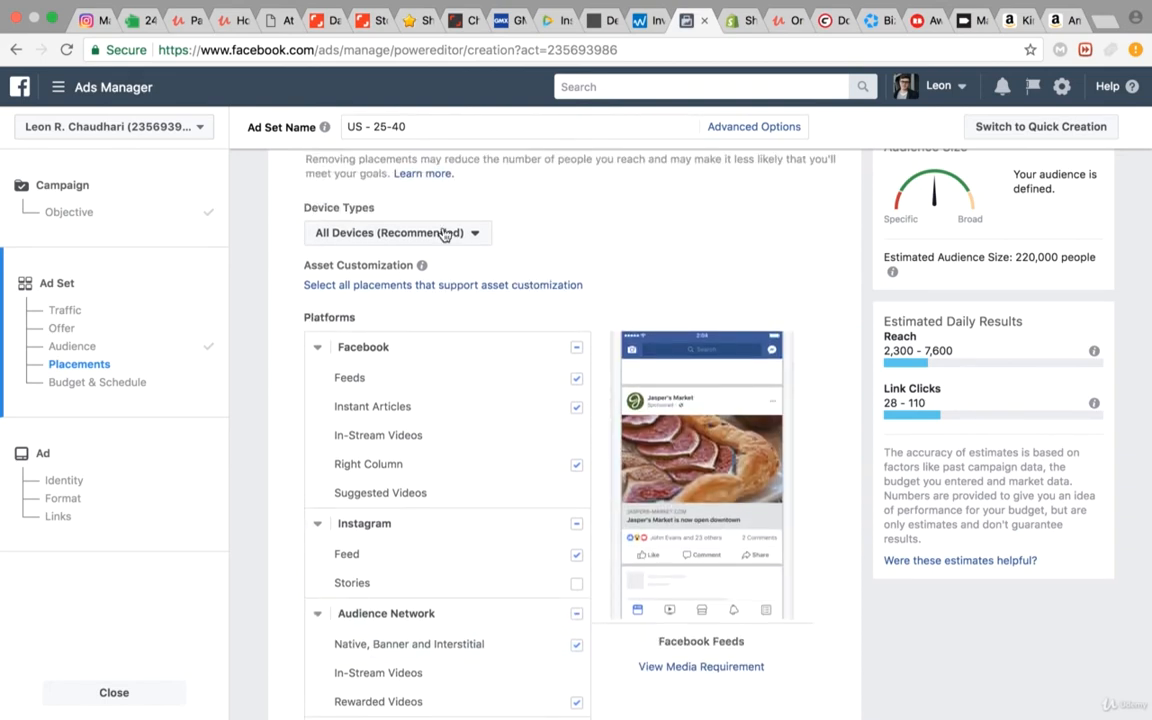
Step: Switch the ad set back to automatic placements
{"action": "scroll", "coordinate": [445, 233], "scroll_direction": "up", "scroll_amount": 2}
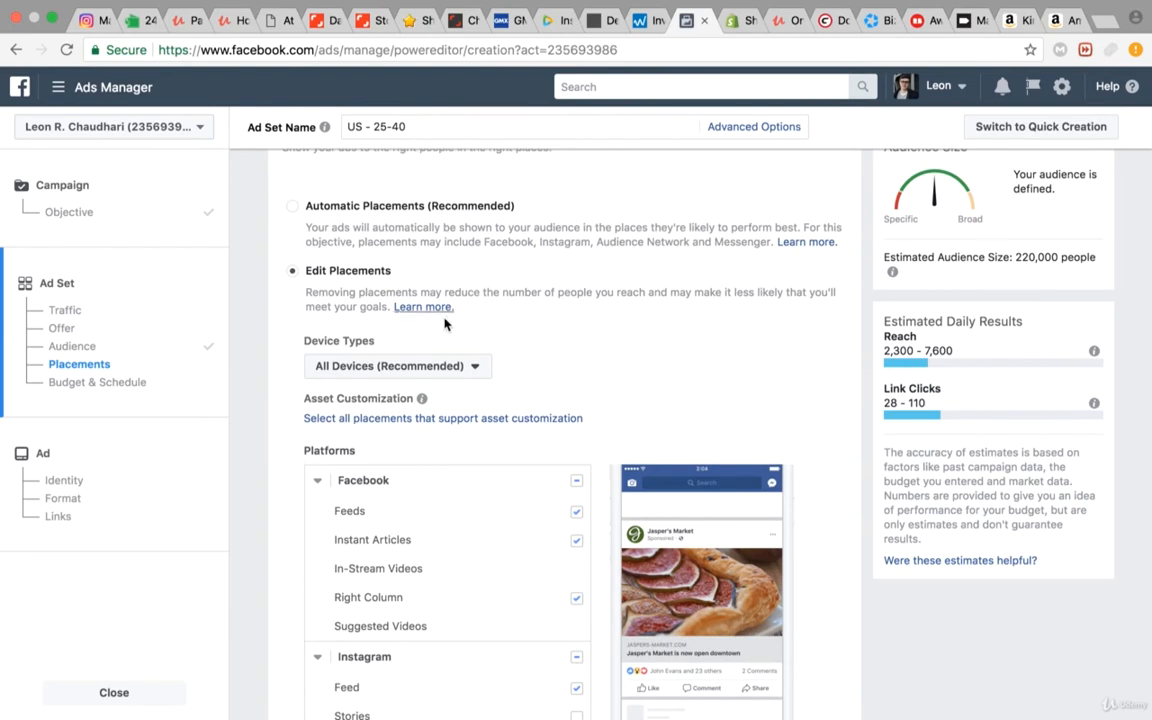
{"action": "left_click", "coordinate": [293, 208]}
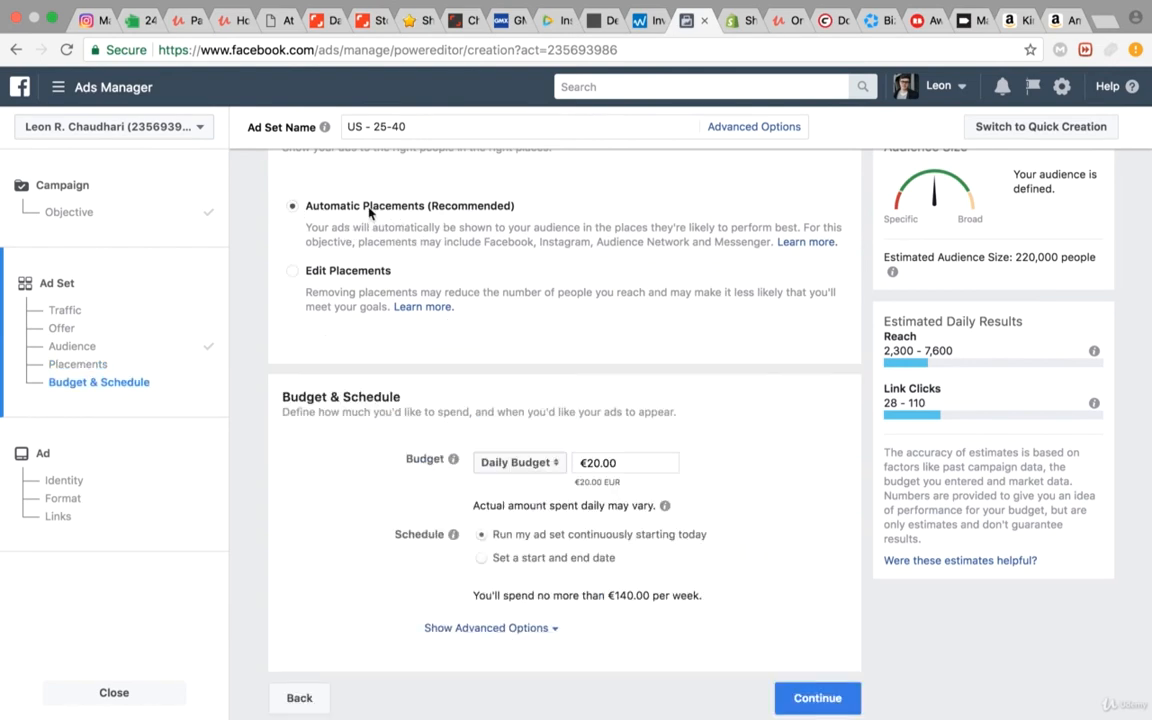
{"action": "scroll", "coordinate": [460, 233], "scroll_direction": "down", "scroll_amount": 1}
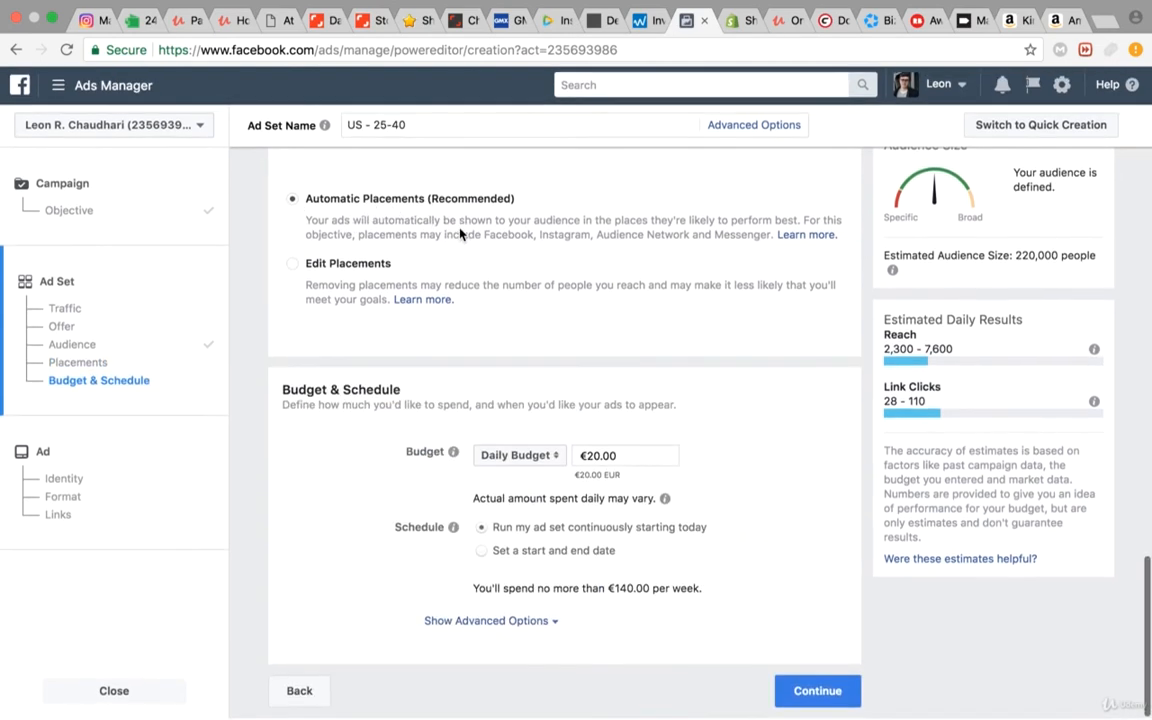
Step: Set the ad set's daily budget to €5.00 and continue to the ad setup
{"action": "left_click", "coordinate": [597, 457]}
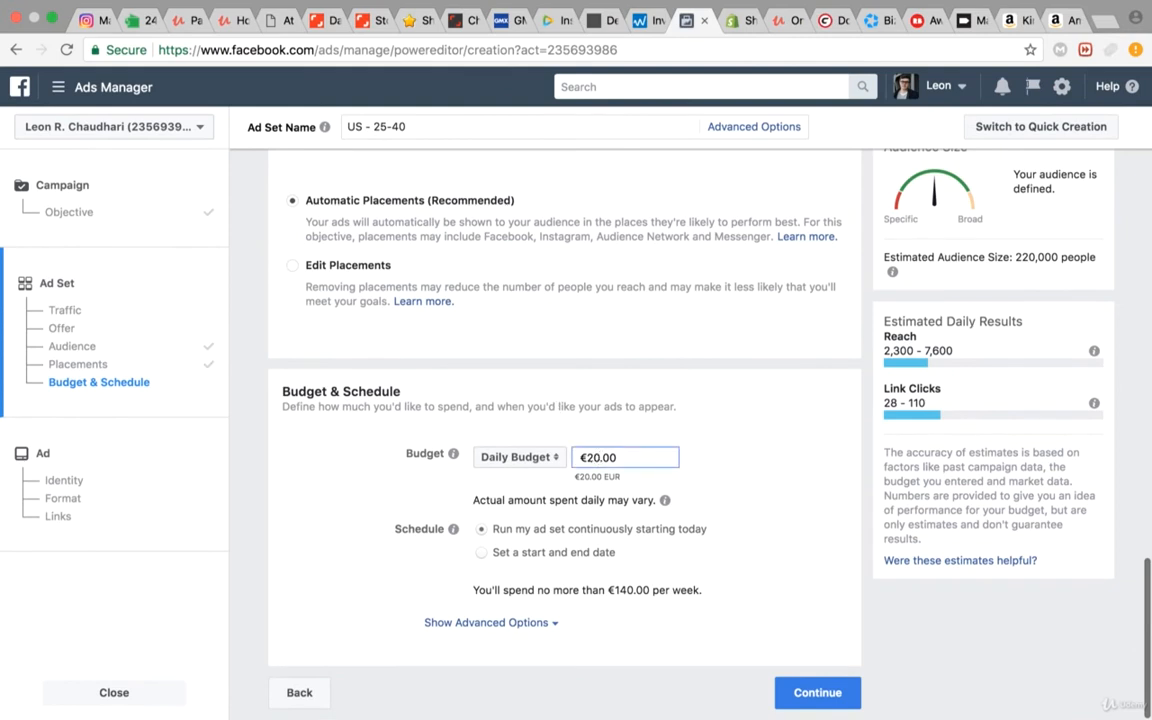
{"action": "key", "text": "BackSpace"}
{"action": "key", "text": "BackSpace"}
{"action": "type", "text": "5"}
{"action": "left_click", "coordinate": [585, 373]}
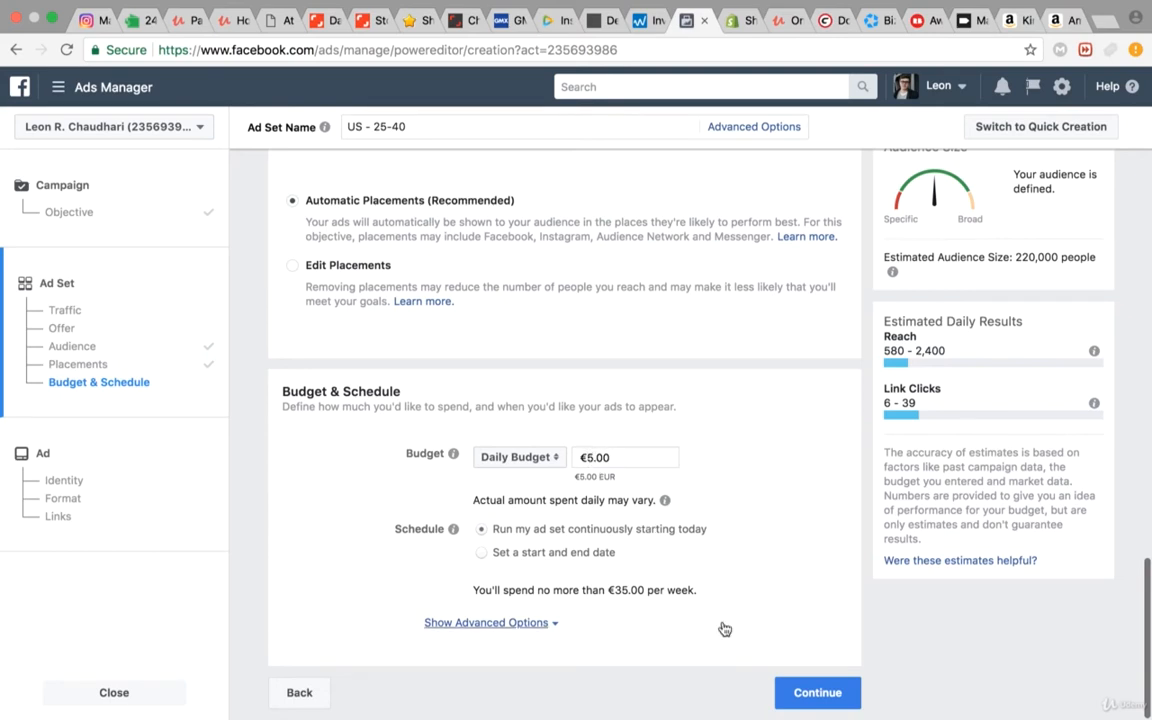
{"action": "left_click", "coordinate": [810, 690]}
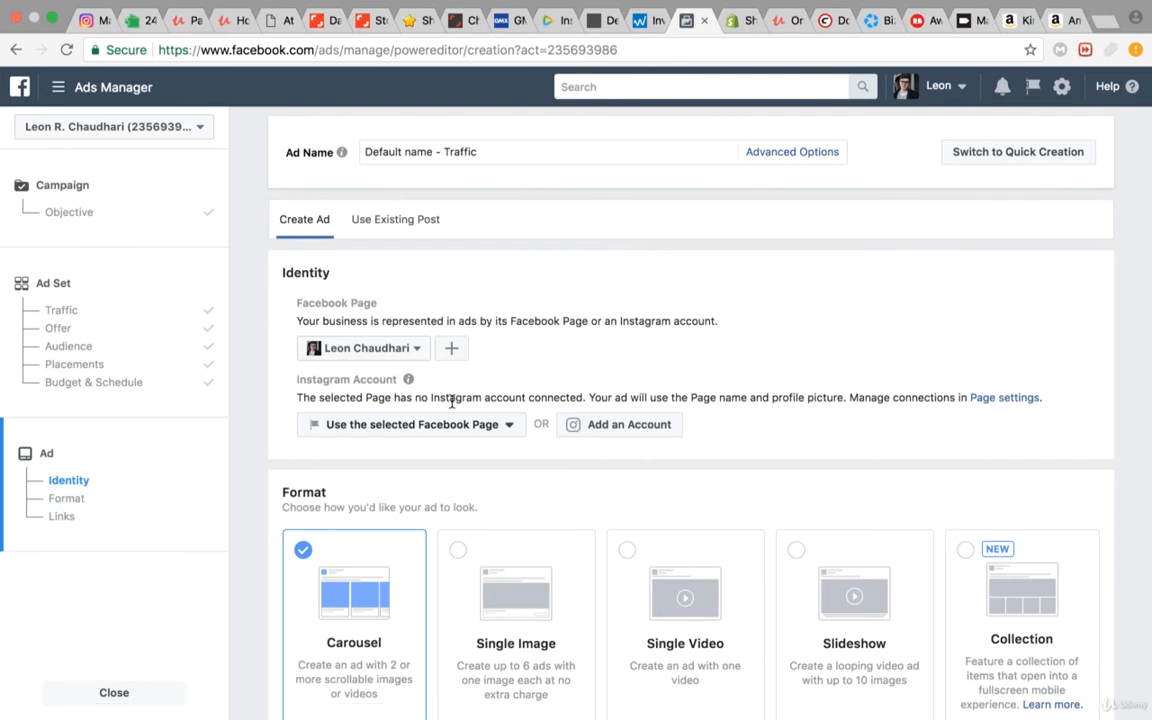
Step: Review the ad's identity and available formats, and choose Single Image as the ad format
{"action": "scroll", "coordinate": [452, 401], "scroll_direction": "down", "scroll_amount": 2}
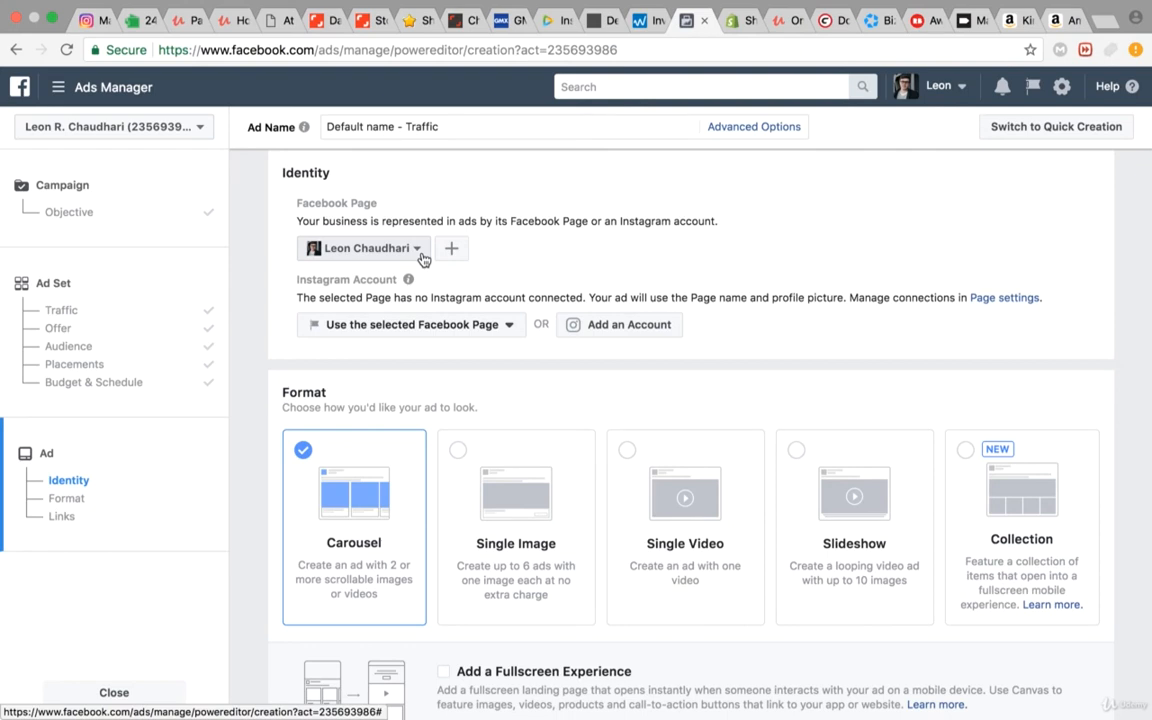
{"action": "scroll", "coordinate": [545, 245], "scroll_direction": "down", "scroll_amount": 3}
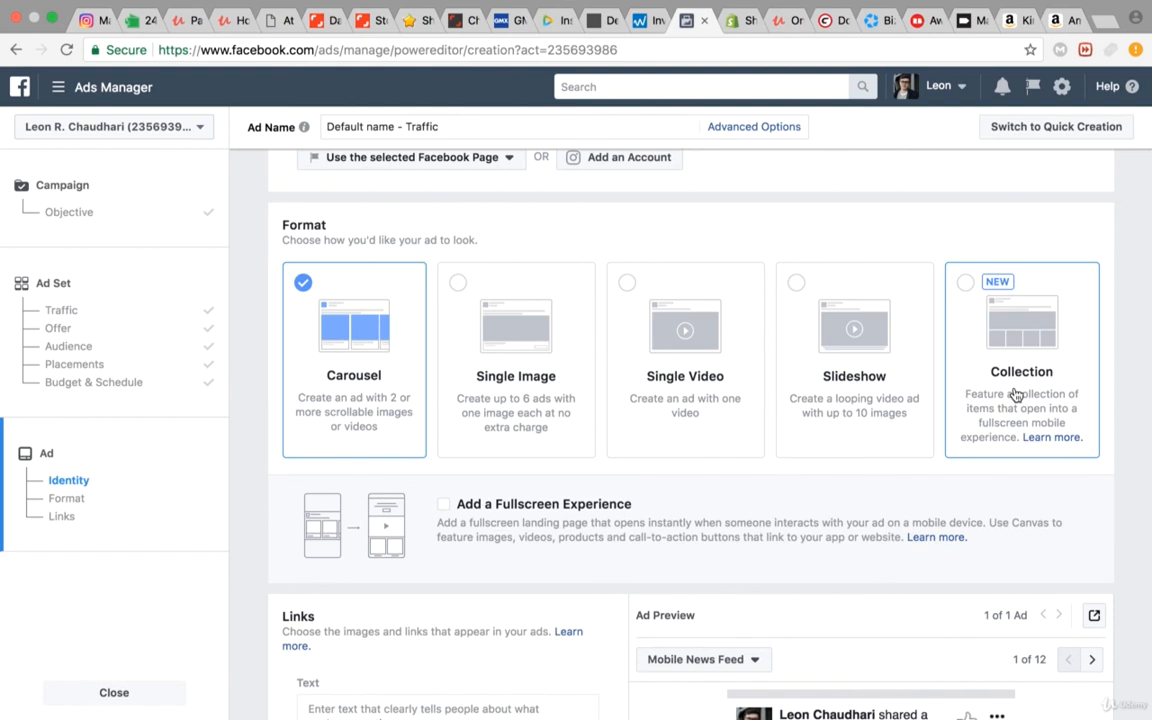
{"action": "scroll", "coordinate": [882, 399], "scroll_direction": "down", "scroll_amount": 4}
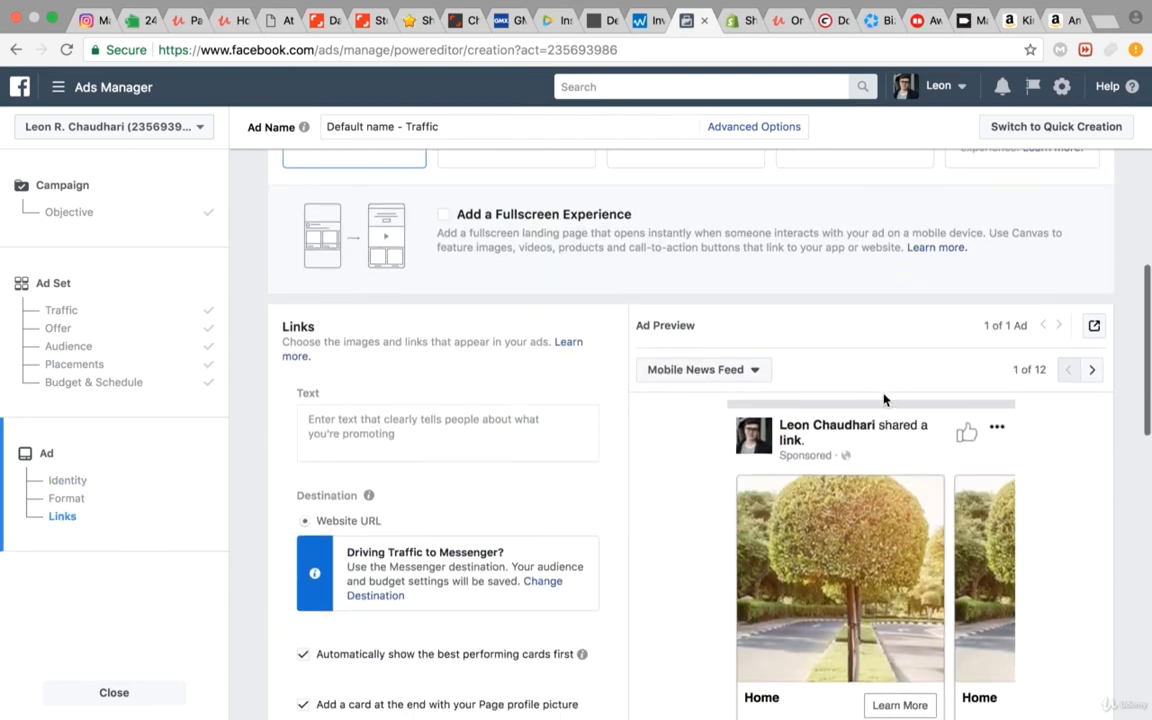
{"action": "scroll", "coordinate": [884, 399], "scroll_direction": "up", "scroll_amount": 3}
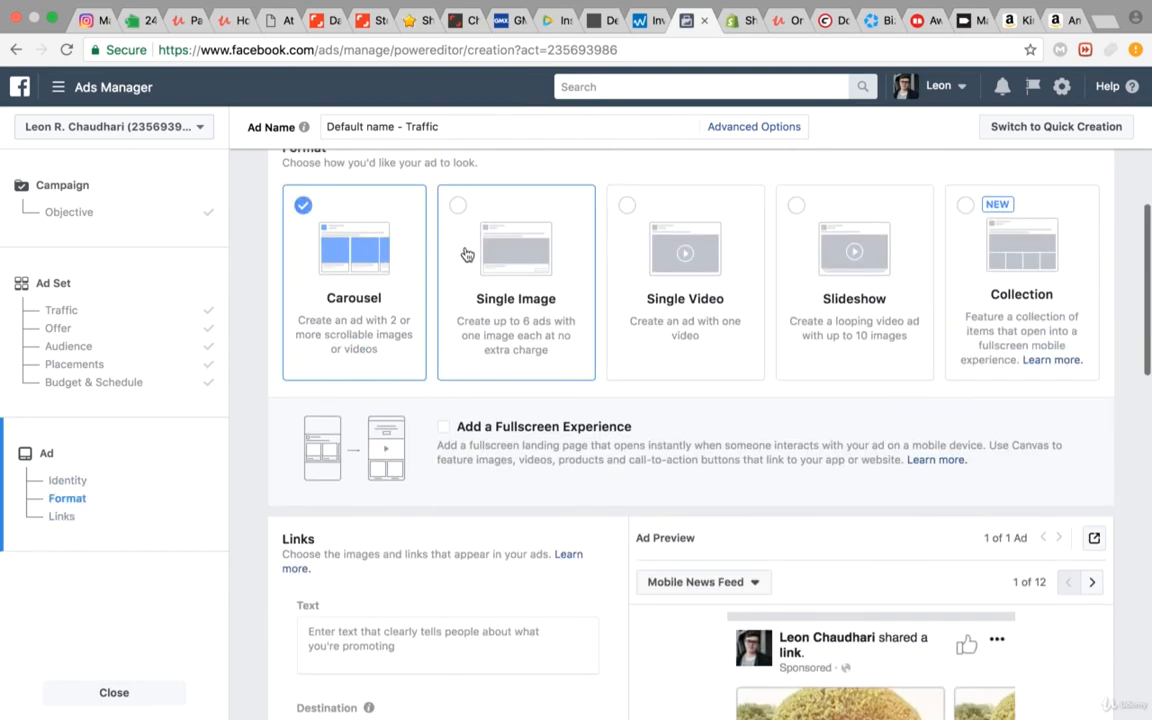
{"action": "left_click", "coordinate": [478, 343]}
Step: Search the free stock images for "shopify"
{"action": "scroll", "coordinate": [476, 378], "scroll_direction": "down", "scroll_amount": 3}
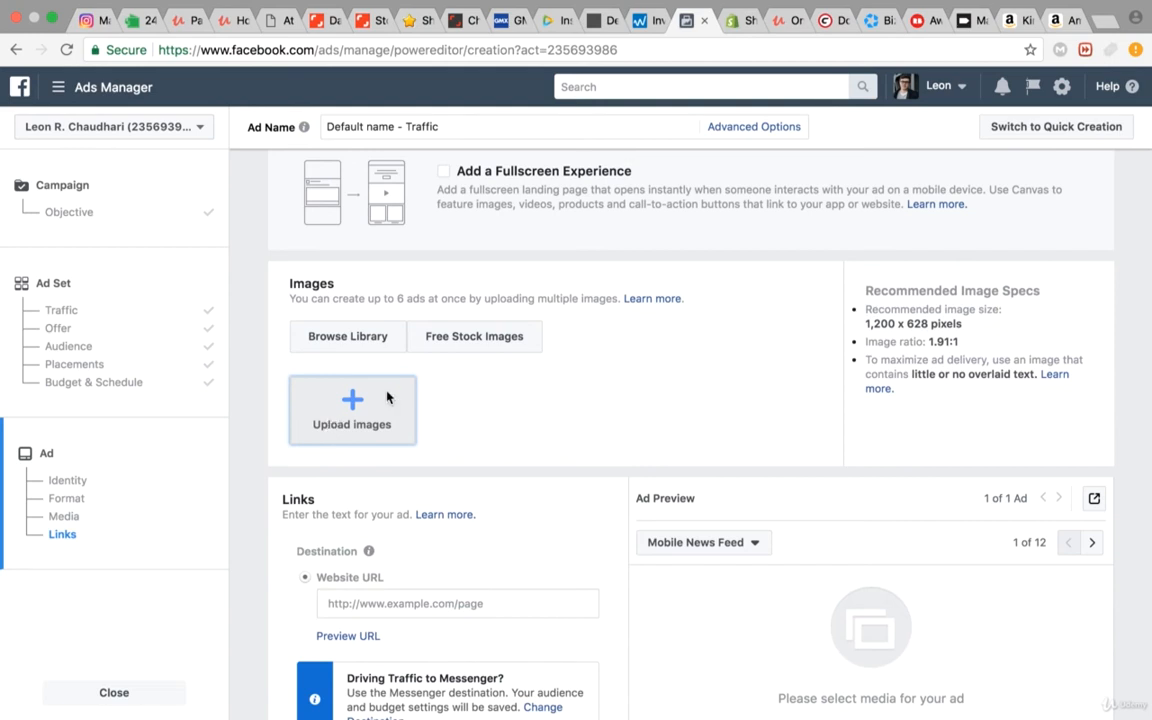
{"action": "left_click", "coordinate": [497, 356]}
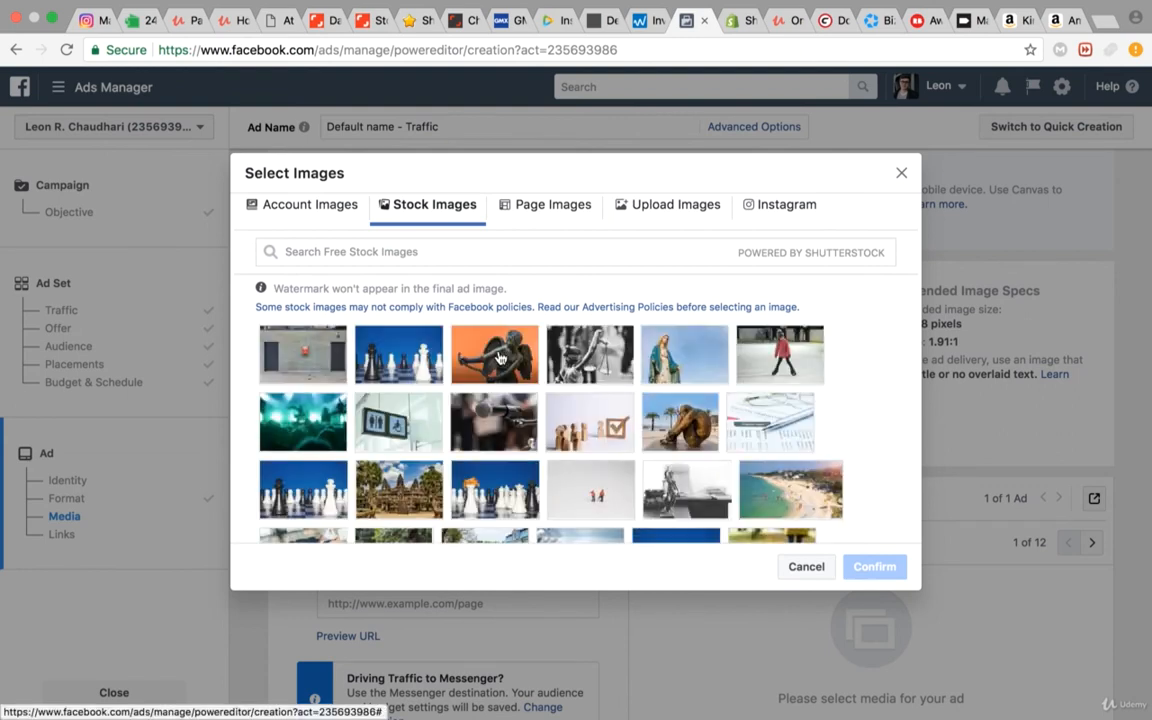
{"action": "left_click", "coordinate": [440, 253]}
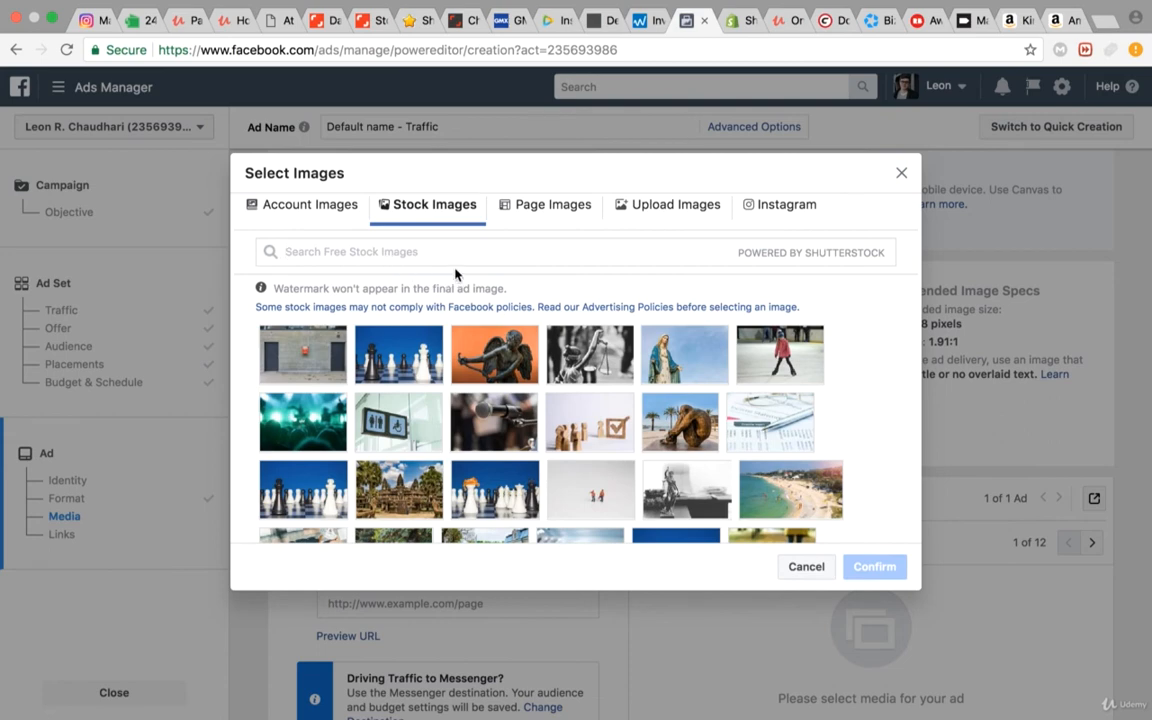
{"action": "type", "text": "shopify"}
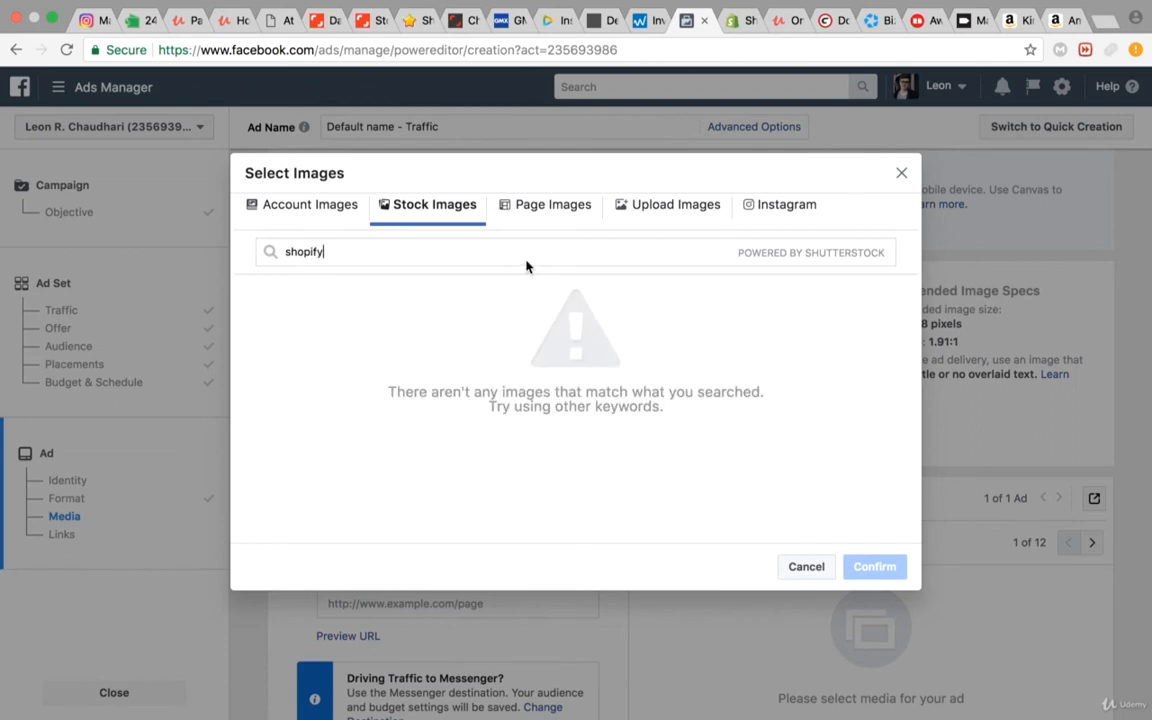
Step: Shorten the stock image search to "shop" and add the photo of hands holding a card over a laptop
{"action": "key", "text": "BackSpace"}
{"action": "key", "text": "BackSpace"}
{"action": "key", "text": "BackSpace"}
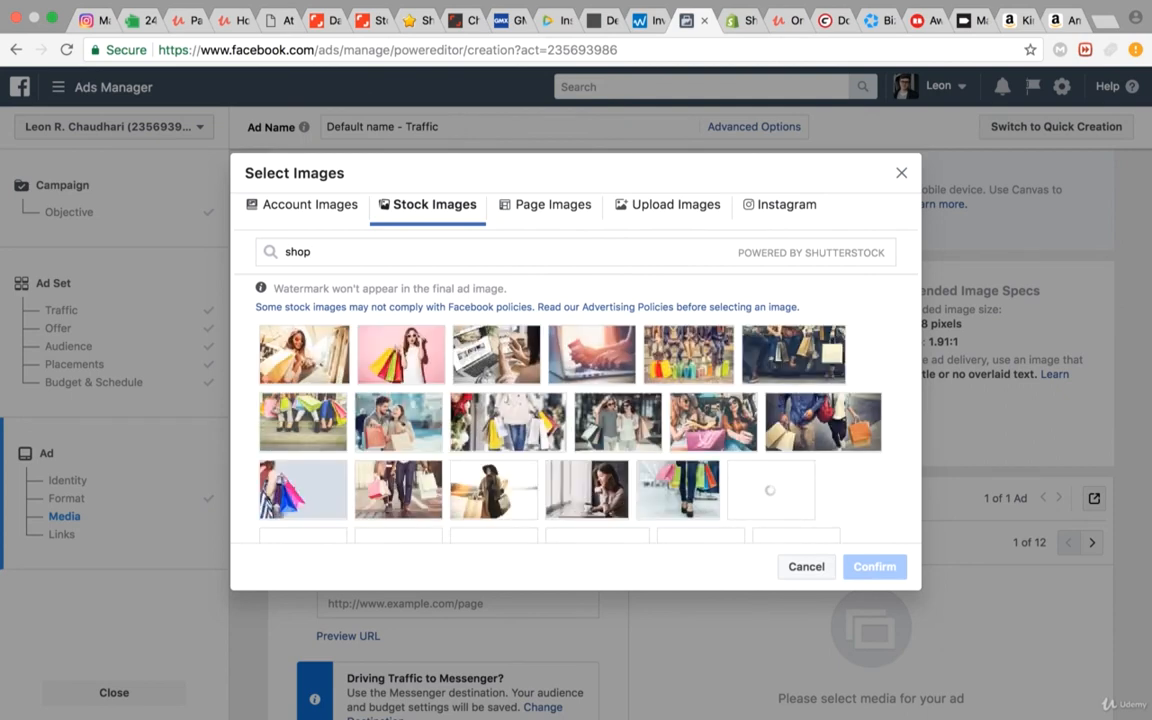
{"action": "left_click", "coordinate": [601, 347]}
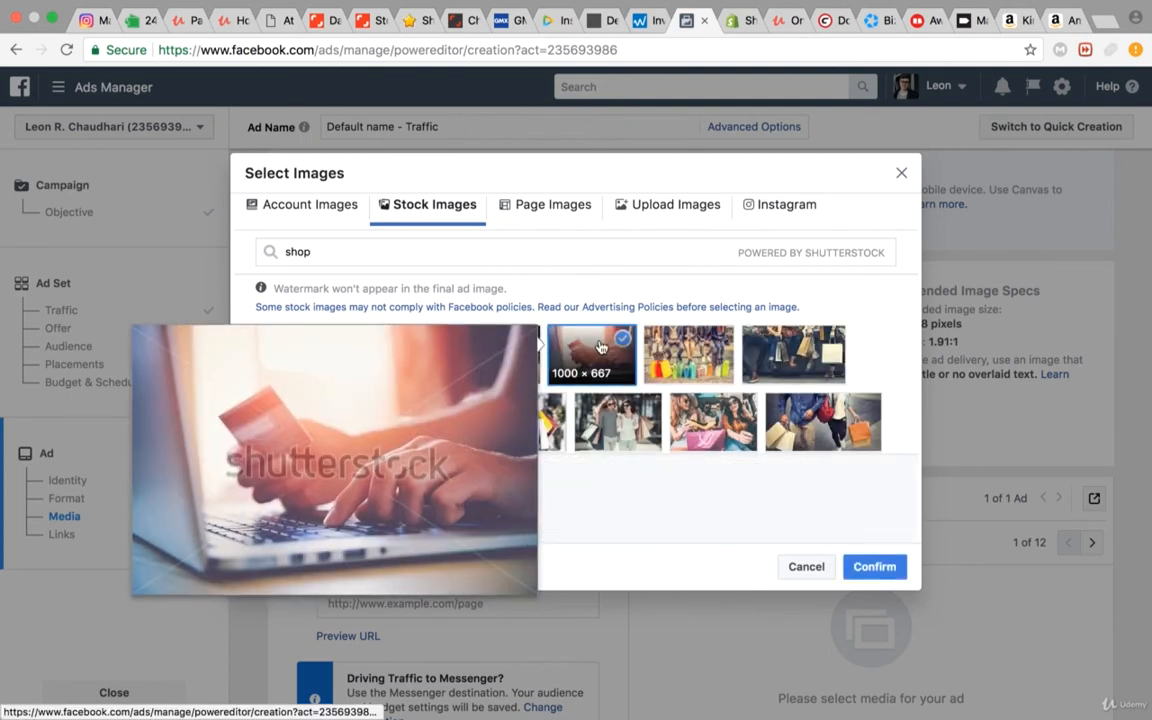
{"action": "left_click", "coordinate": [876, 566]}
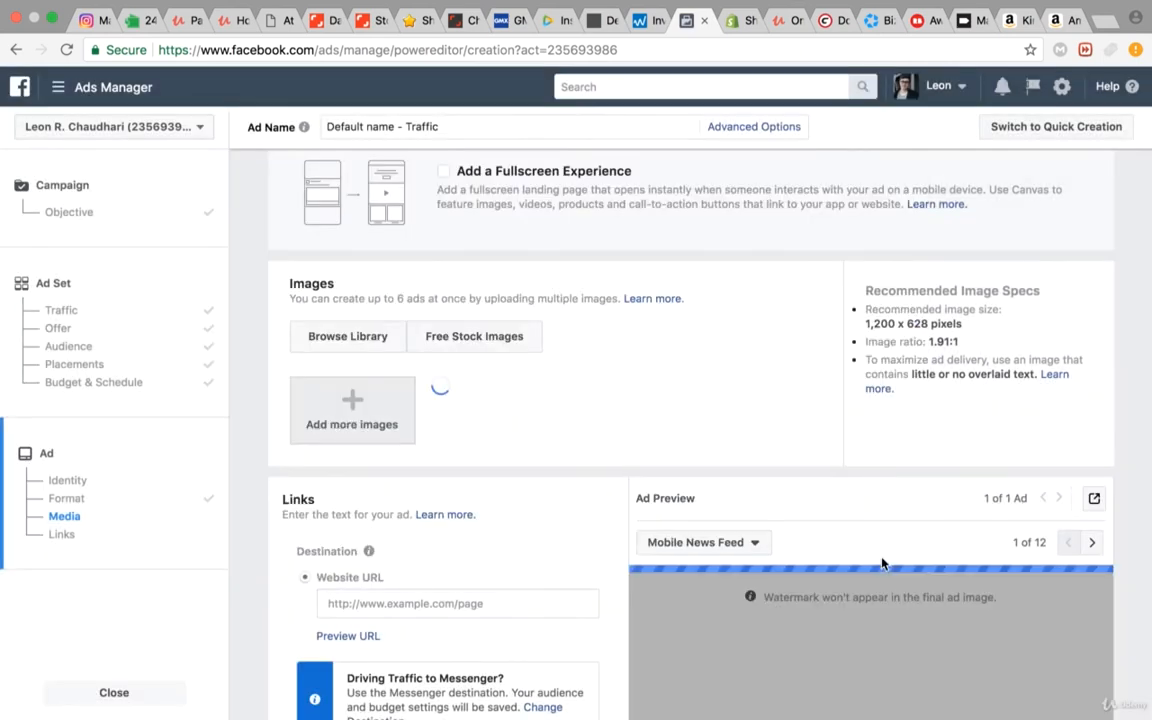
Step: Paste the Shopify affiliate sign-up link as the ad's destination website URL
{"action": "scroll", "coordinate": [882, 563], "scroll_direction": "down", "scroll_amount": 3}
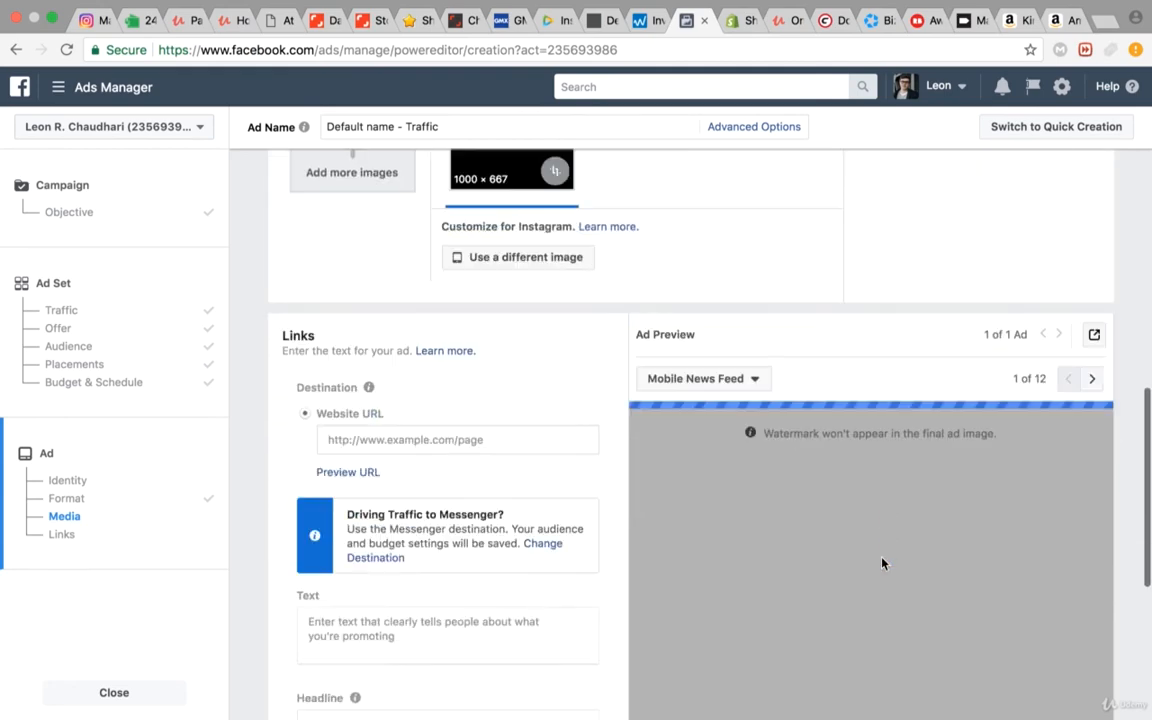
{"action": "scroll", "coordinate": [797, 478], "scroll_direction": "down", "scroll_amount": 4}
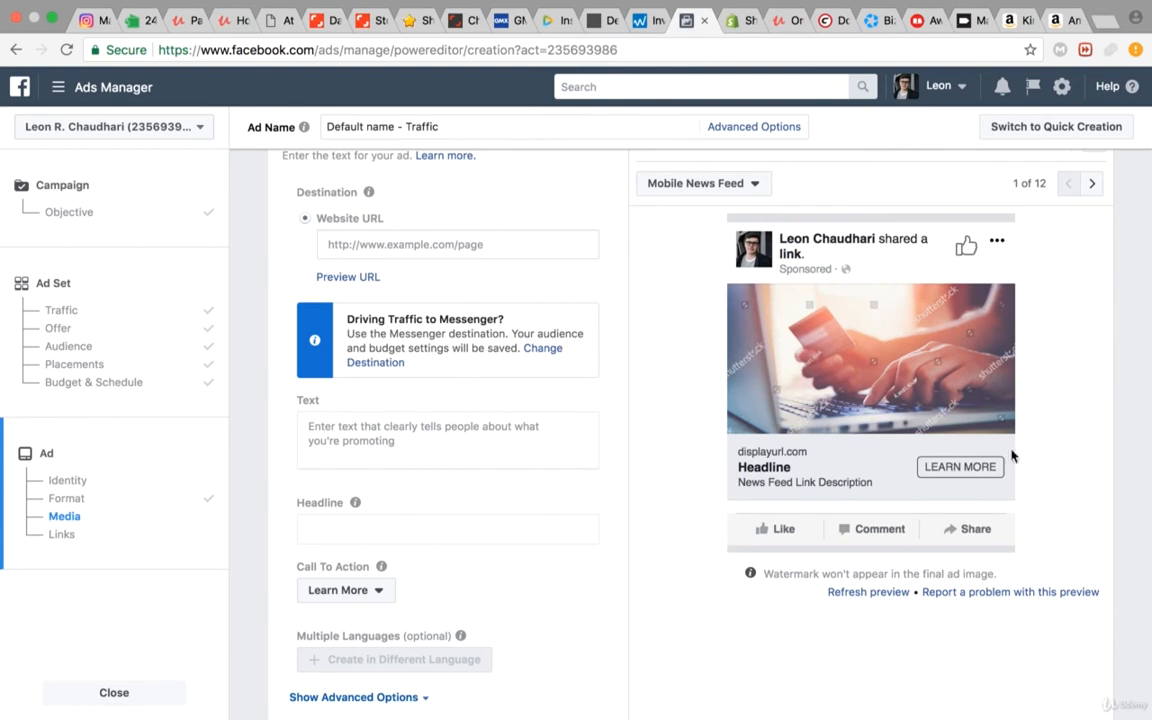
{"action": "scroll", "coordinate": [463, 330], "scroll_direction": "up", "scroll_amount": 2}
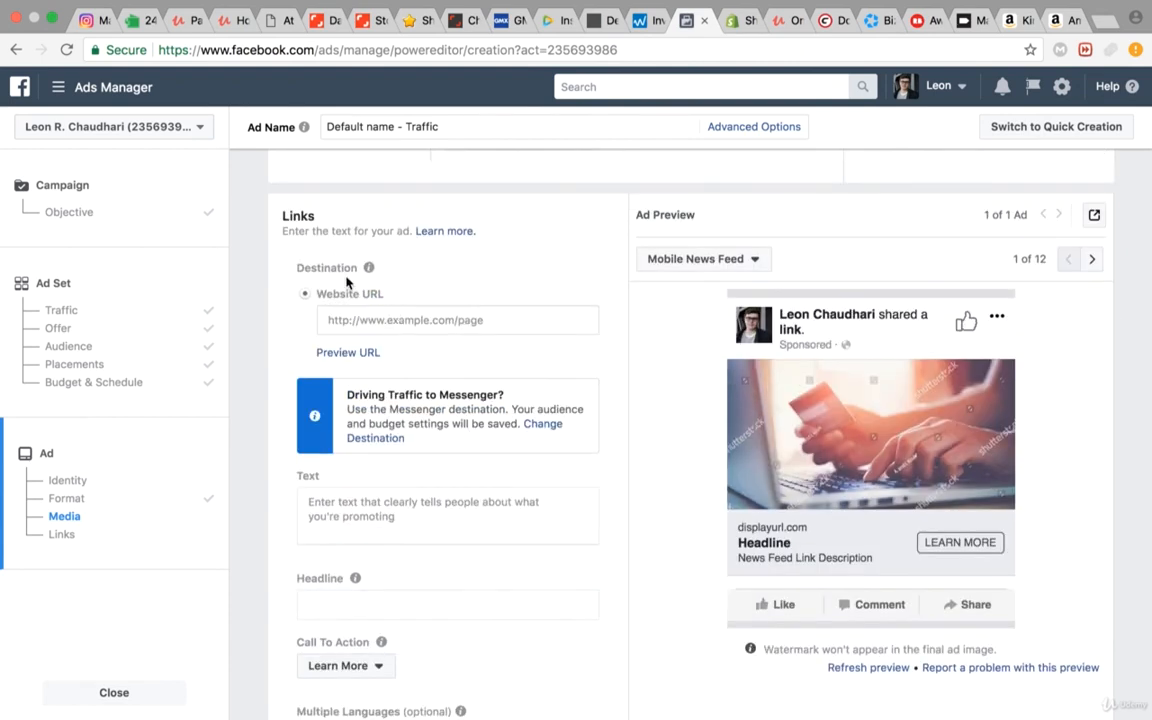
{"action": "left_click", "coordinate": [370, 321]}
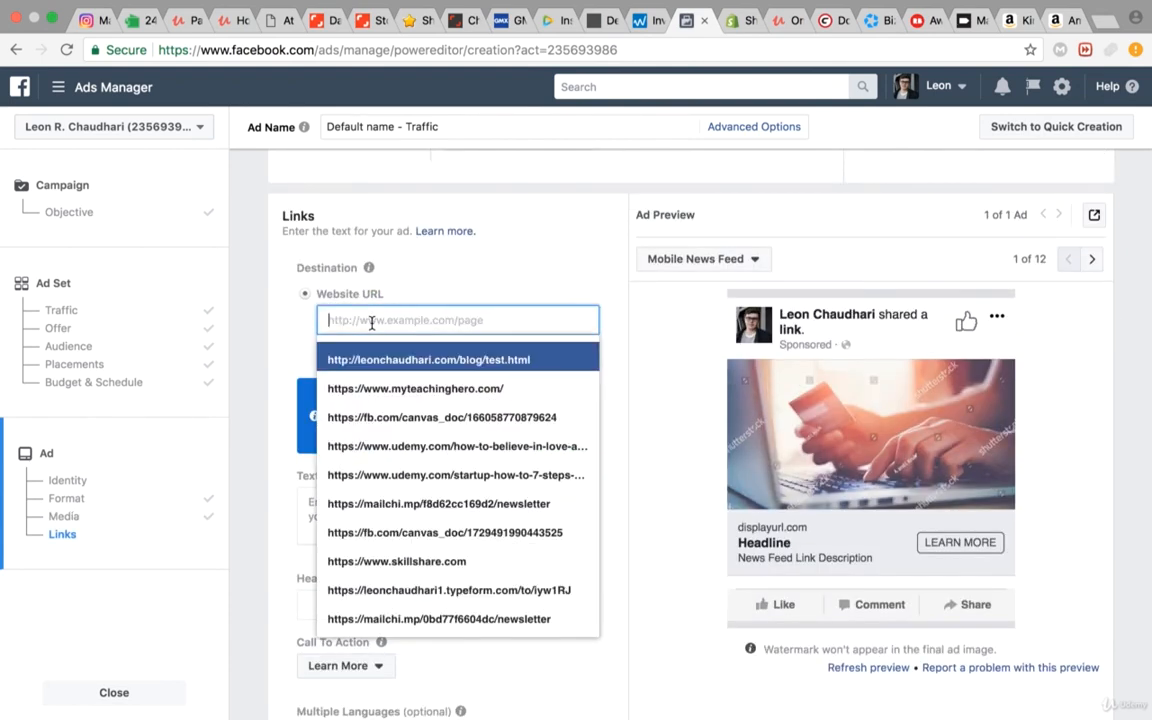
{"action": "key", "text": "super+v"}
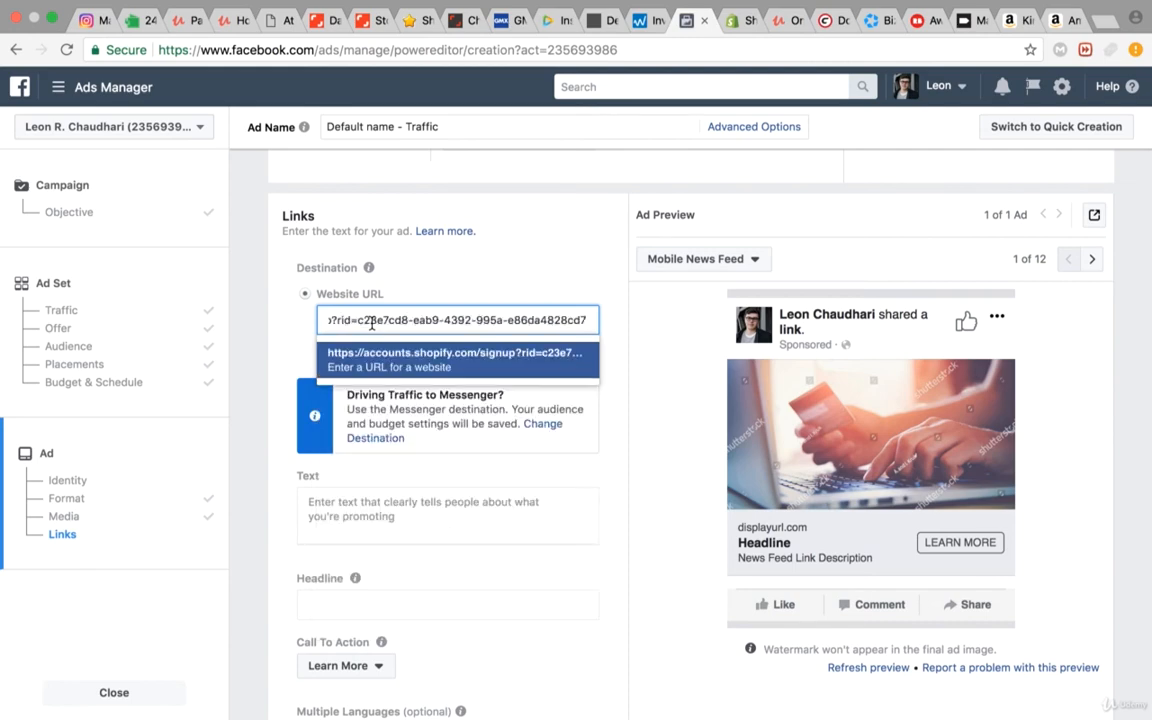
{"action": "left_click", "coordinate": [495, 261]}
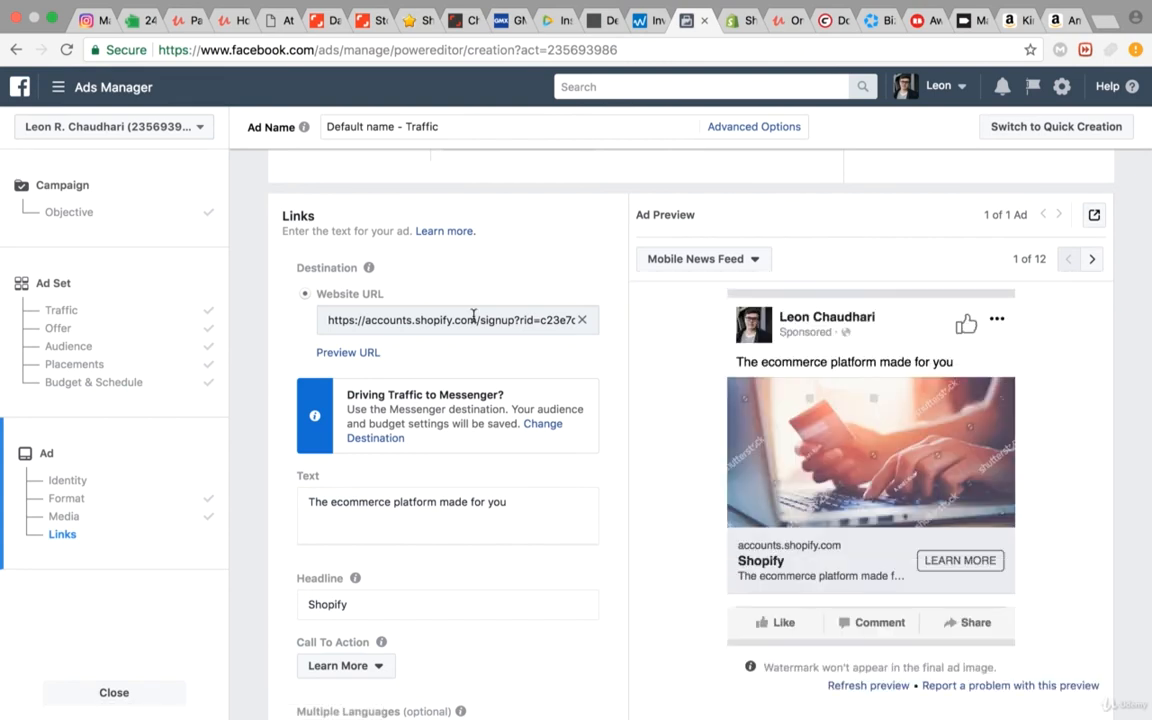
Step: Replace the ad text with "Want to earn money with Shopify? Signup for the Shopify plan today!"
{"action": "scroll", "coordinate": [380, 522], "scroll_direction": "down", "scroll_amount": 1}
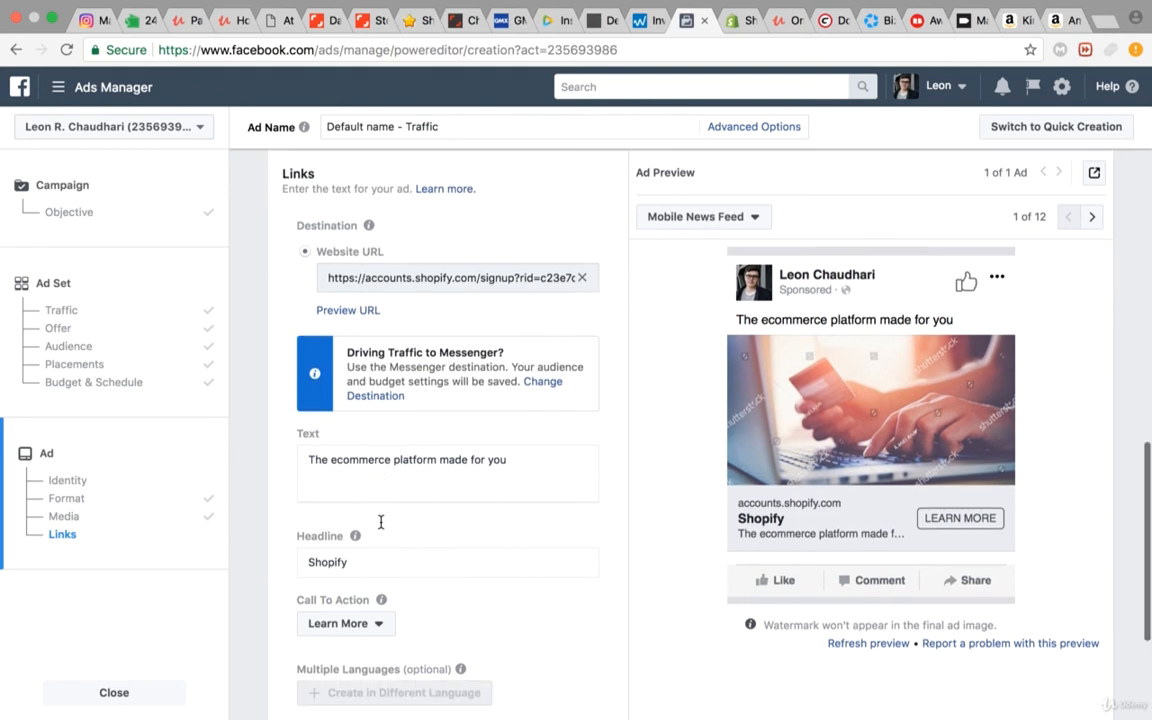
{"action": "left_click", "coordinate": [401, 462]}
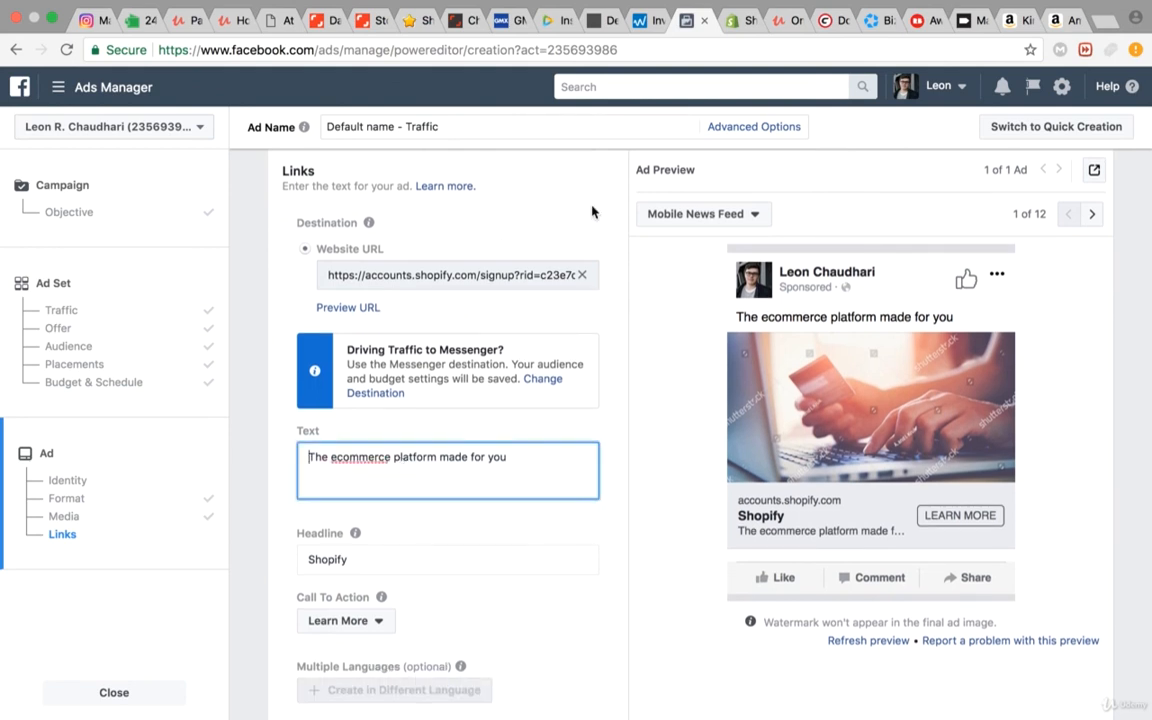
{"action": "left_click", "coordinate": [410, 437]}
{"action": "left_click", "coordinate": [401, 443]}
{"action": "triple_click", "coordinate": [388, 456]}
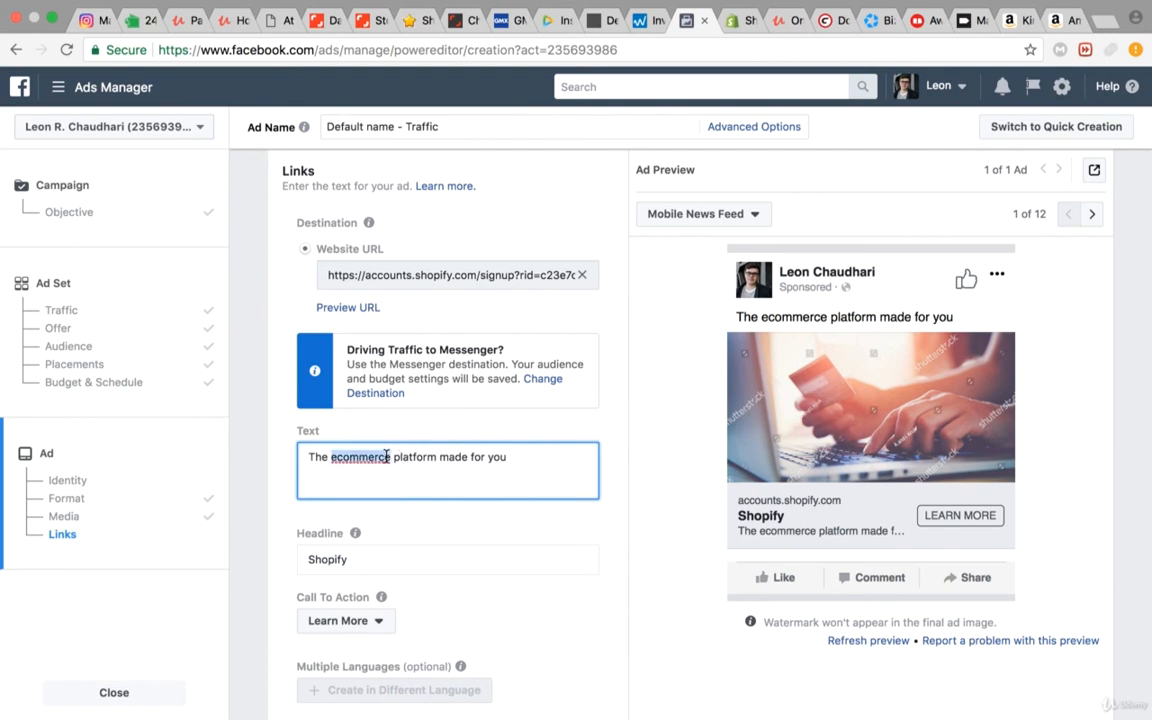
{"action": "type", "text": "Want"}
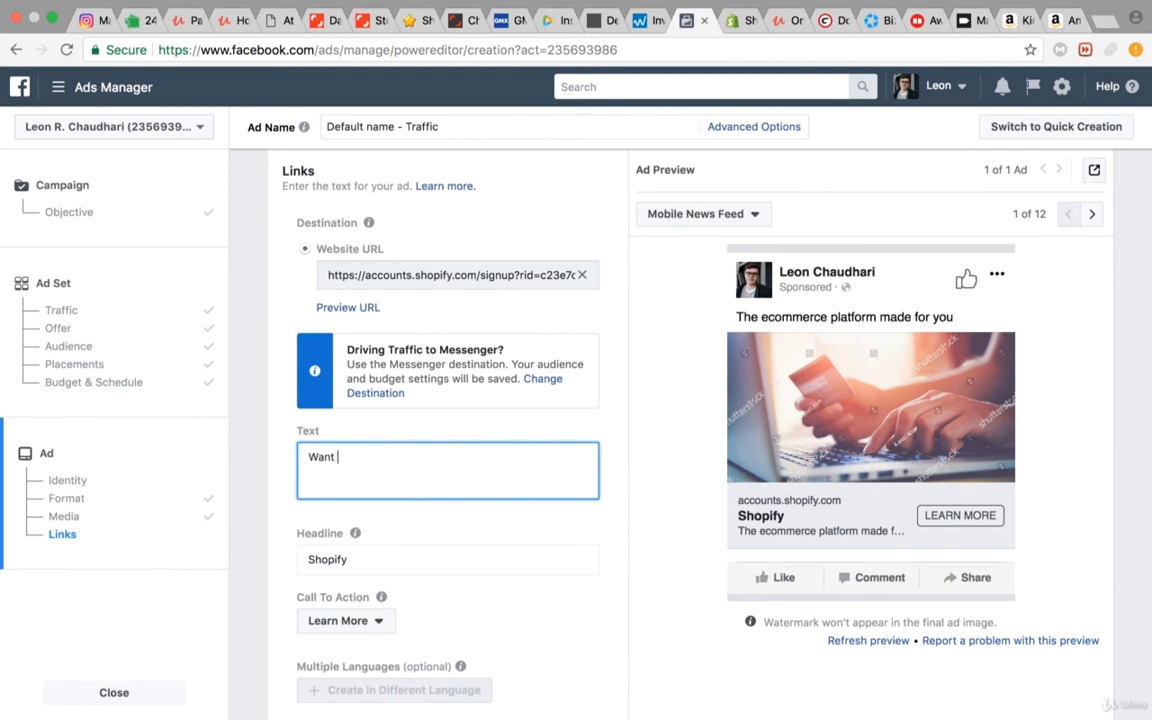
{"action": "type", "text": " to earn money"}
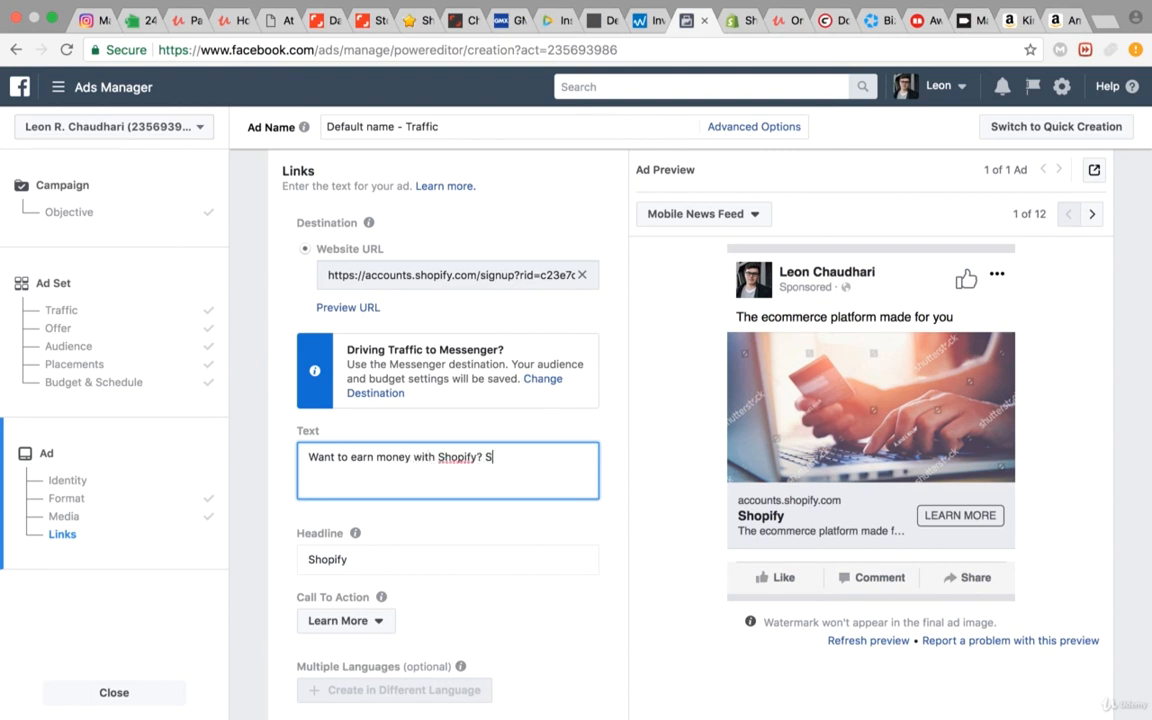
{"action": "type", "text": "with Shopify? Signup for the Shopify plan today!"}
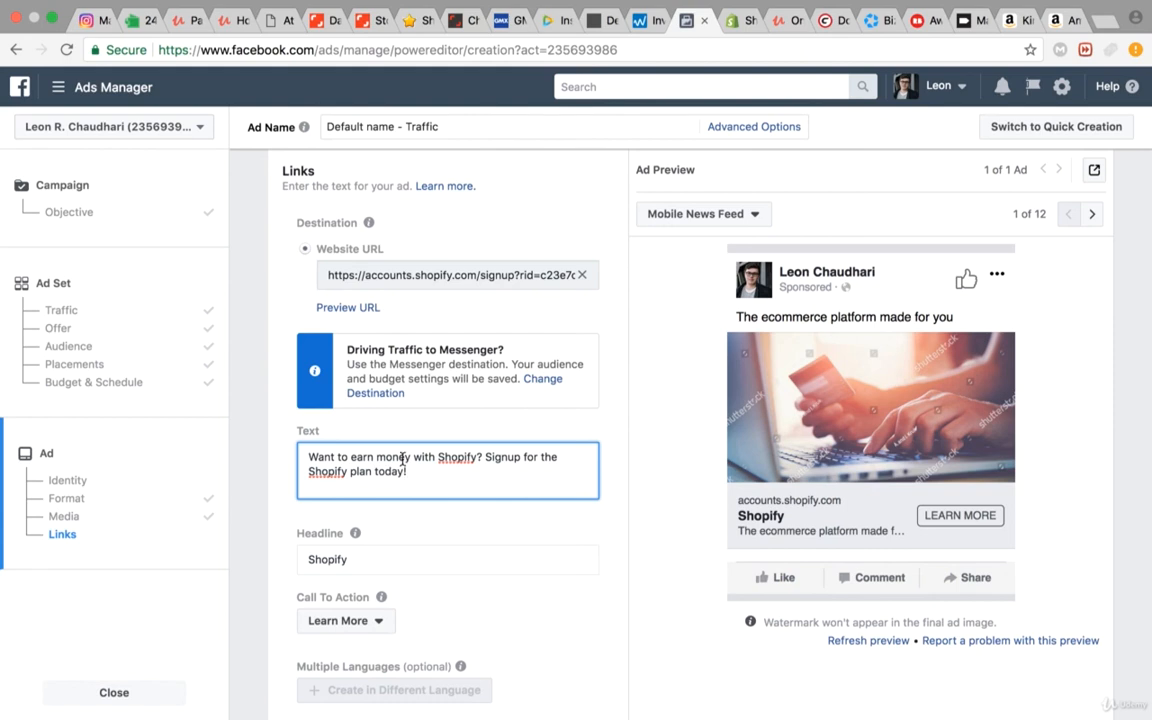
Step: Change the ad headline to "Shopify Plans" and check the call-to-action options, keeping Learn More
{"action": "scroll", "coordinate": [403, 457], "scroll_direction": "down", "scroll_amount": 3}
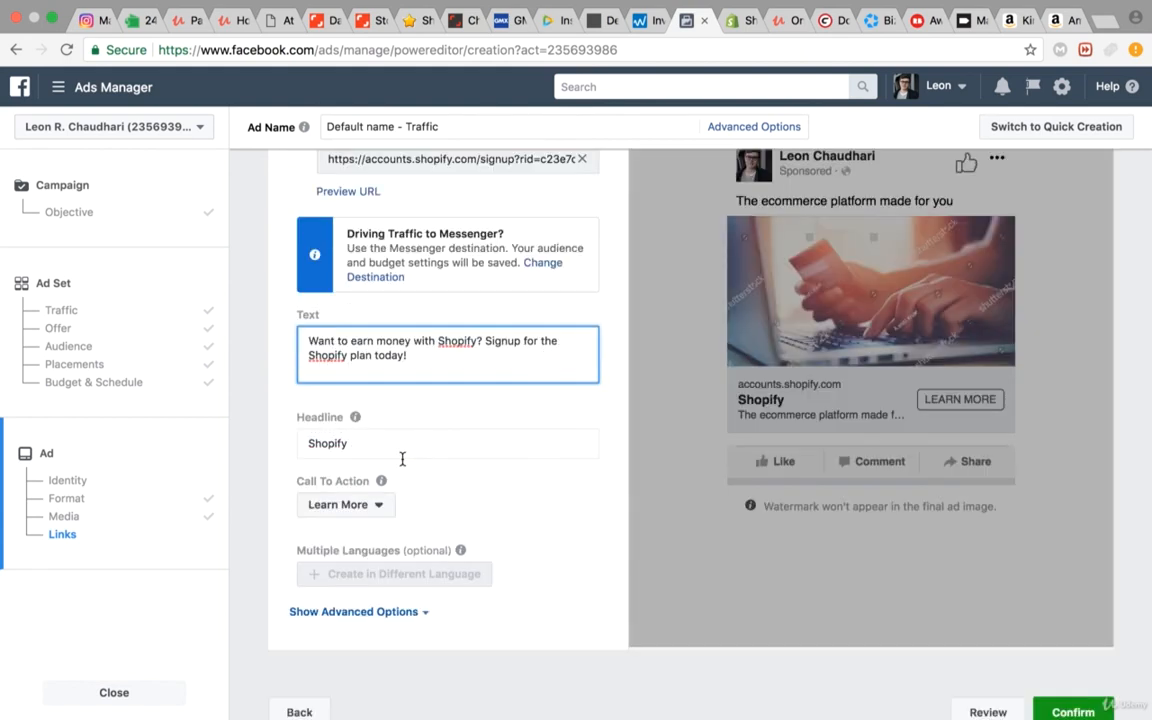
{"action": "double_click", "coordinate": [382, 424]}
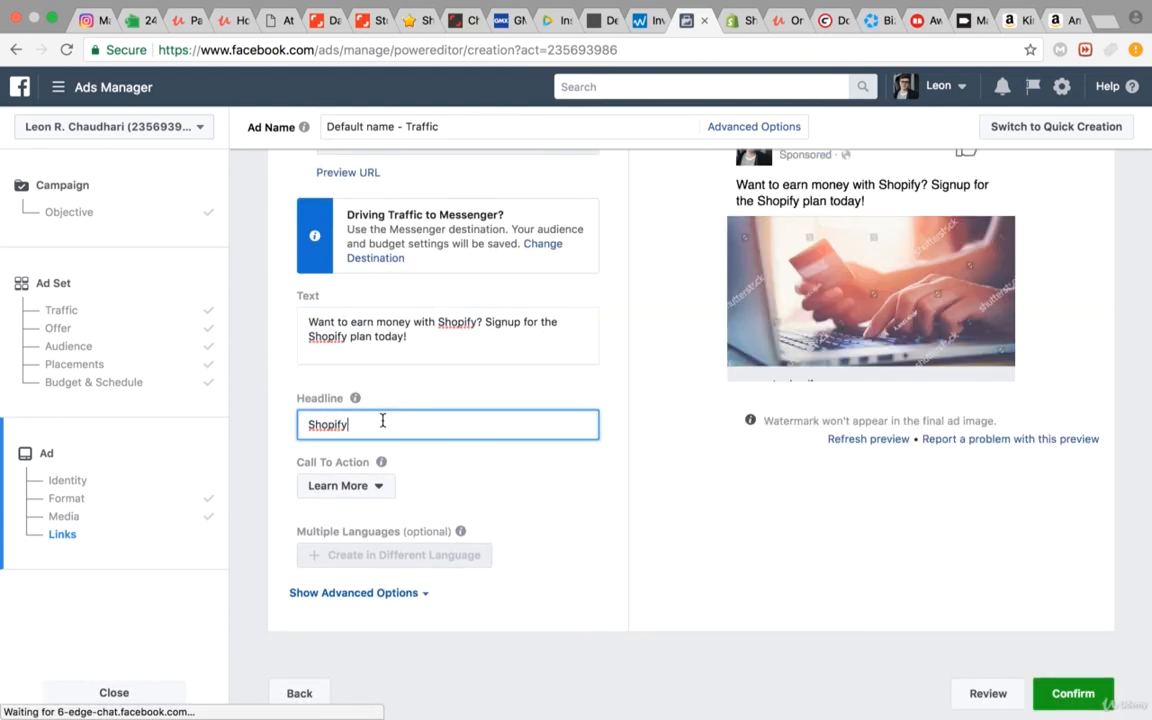
{"action": "left_click", "coordinate": [333, 420]}
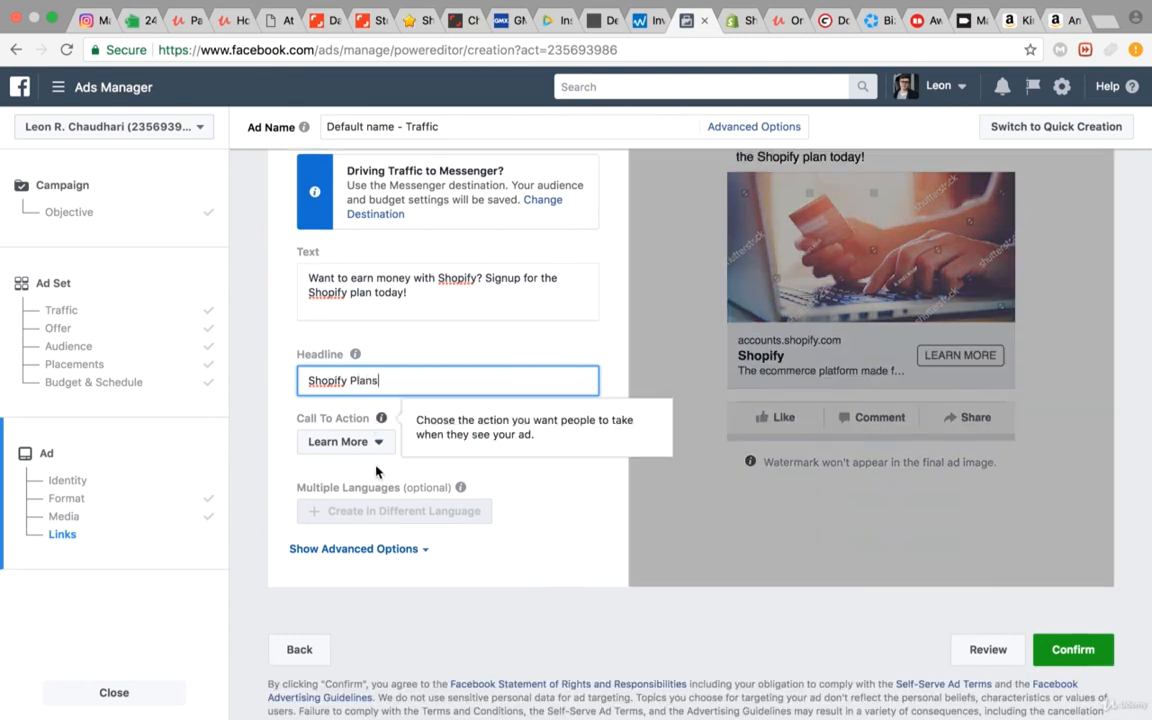
{"action": "left_click", "coordinate": [370, 441]}
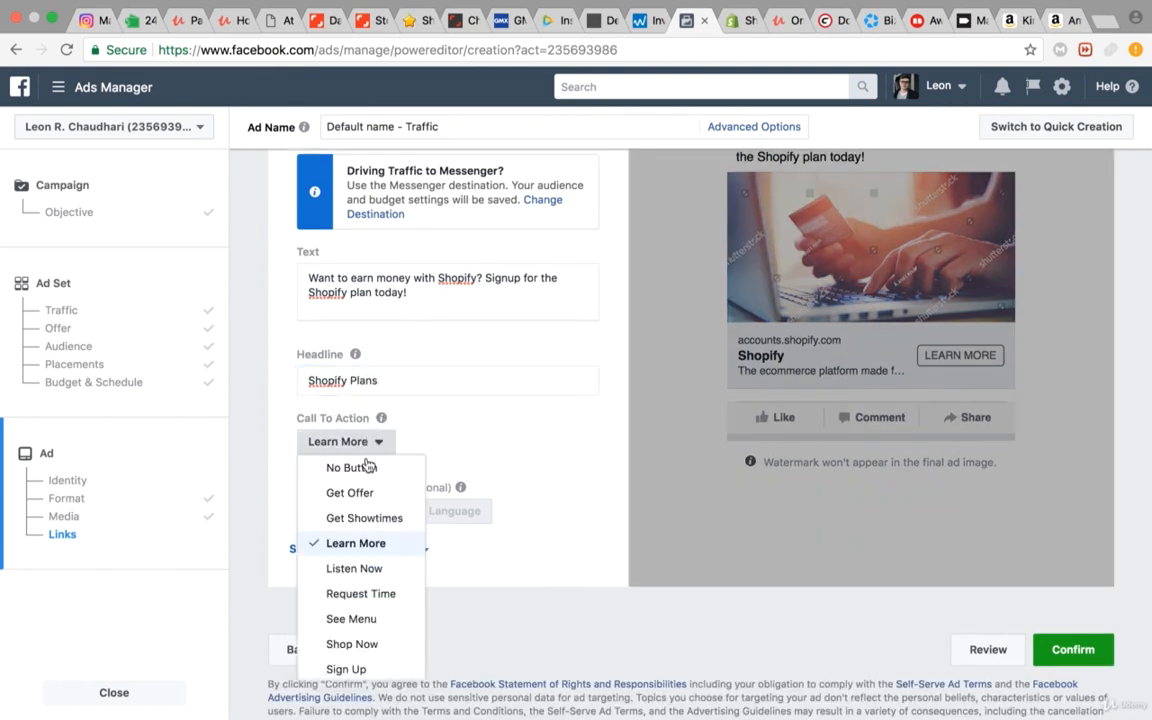
{"action": "left_click", "coordinate": [445, 430]}
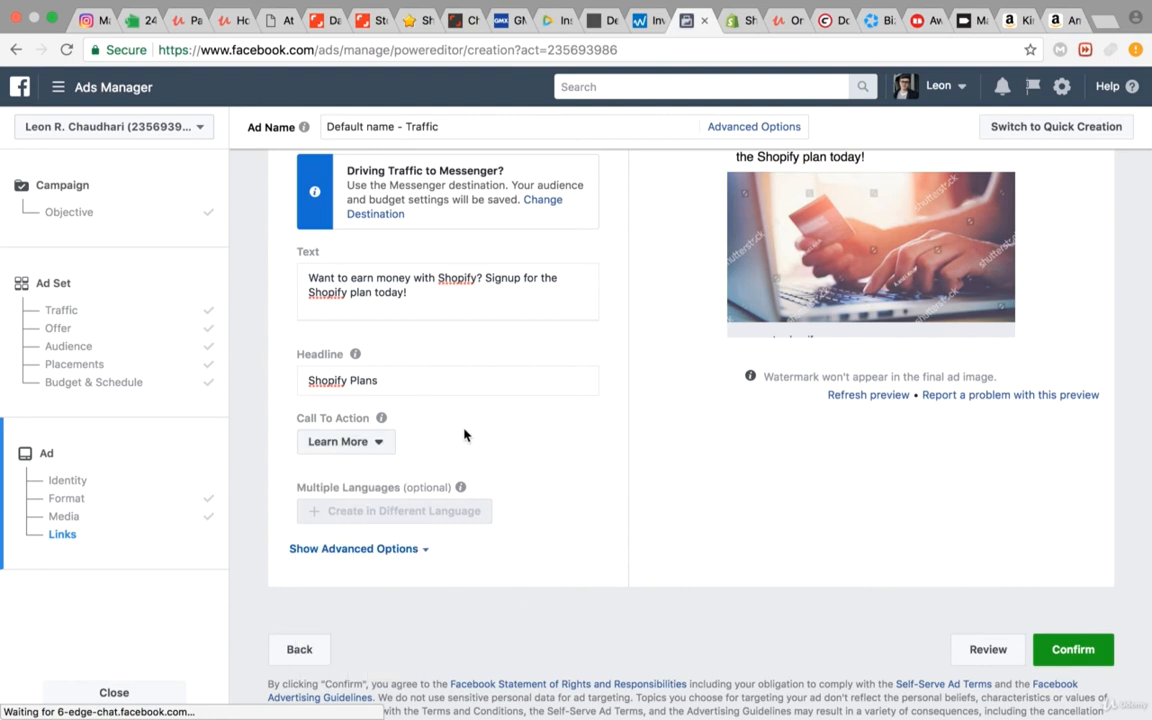
Step: Confirm the ad to submit it for review and close the ad creation
{"action": "left_click", "coordinate": [1085, 651]}
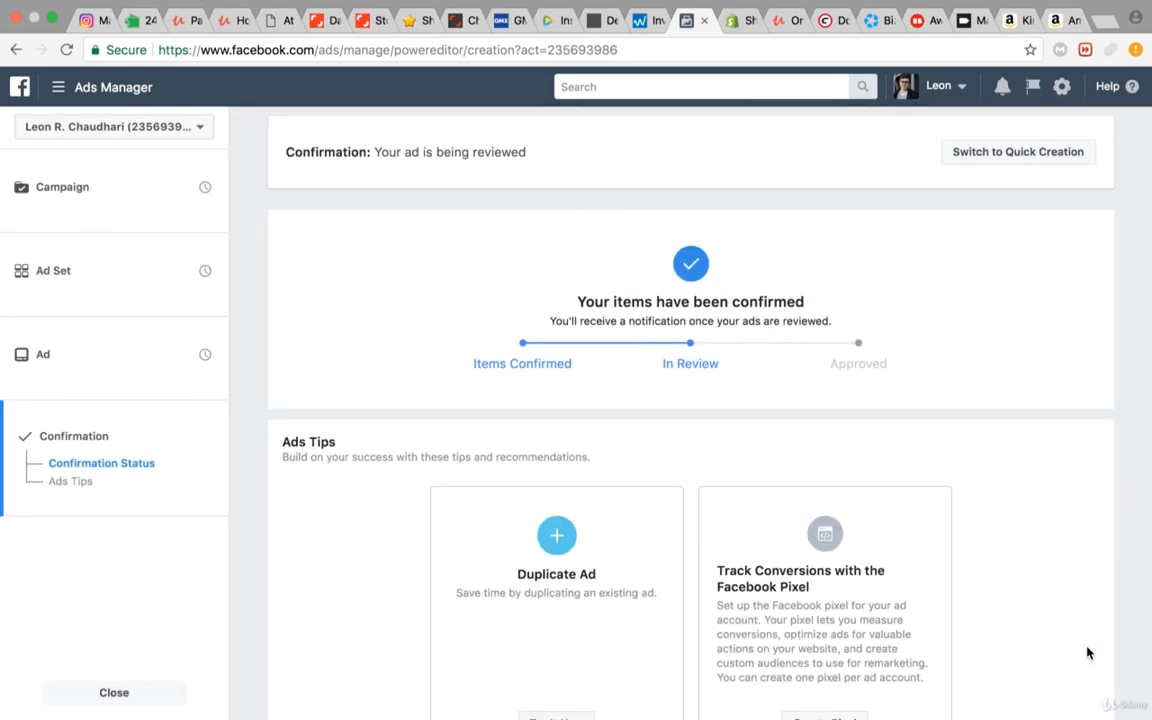
{"action": "left_click", "coordinate": [120, 690]}
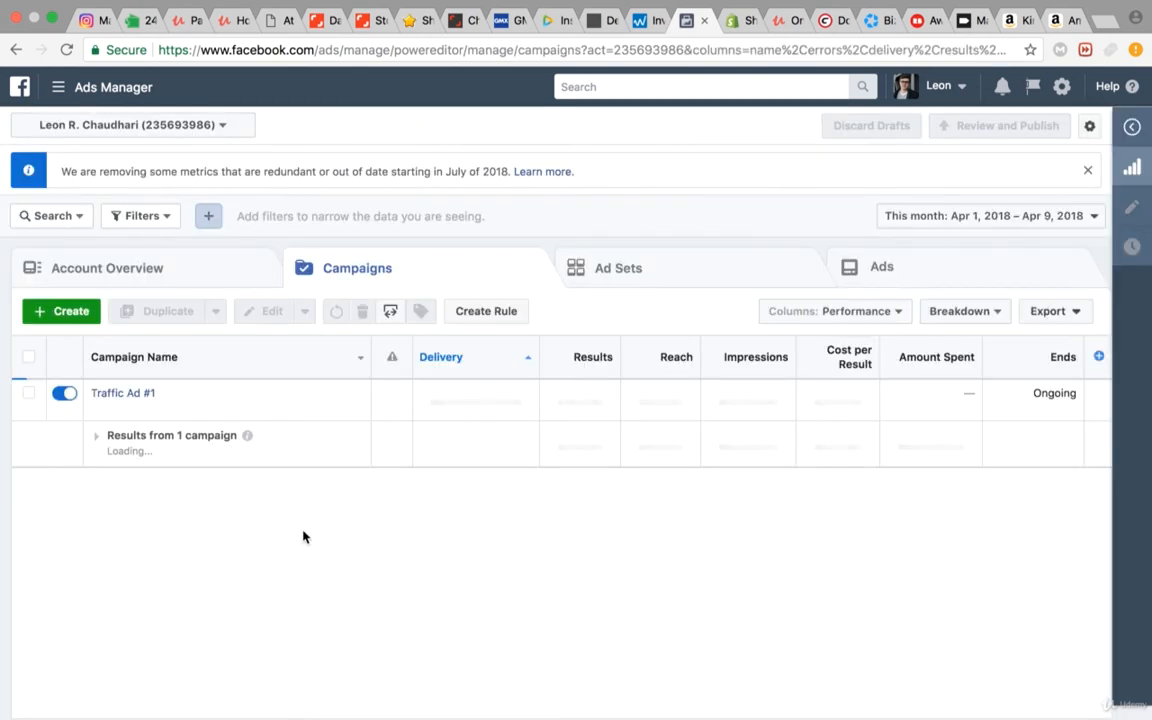
Step: Turn off the Traffic Ad #1 campaign and delete it
{"action": "left_click", "coordinate": [62, 395]}
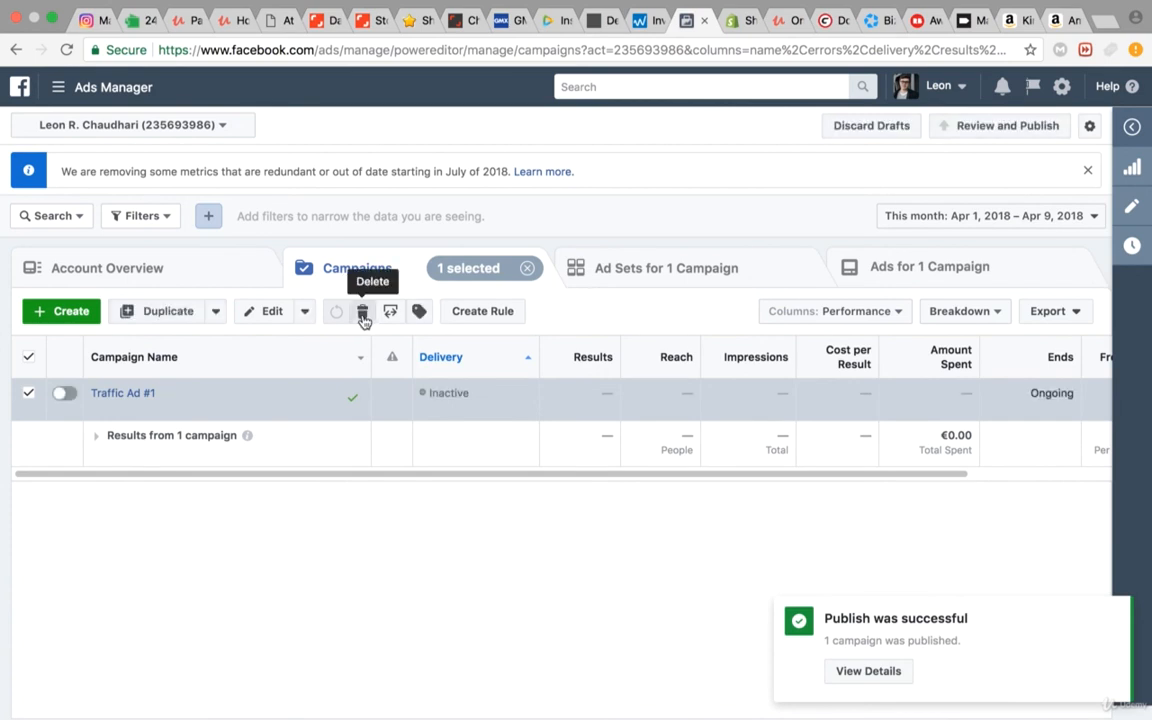
{"action": "left_click", "coordinate": [363, 314]}
{"action": "left_click", "coordinate": [708, 367]}
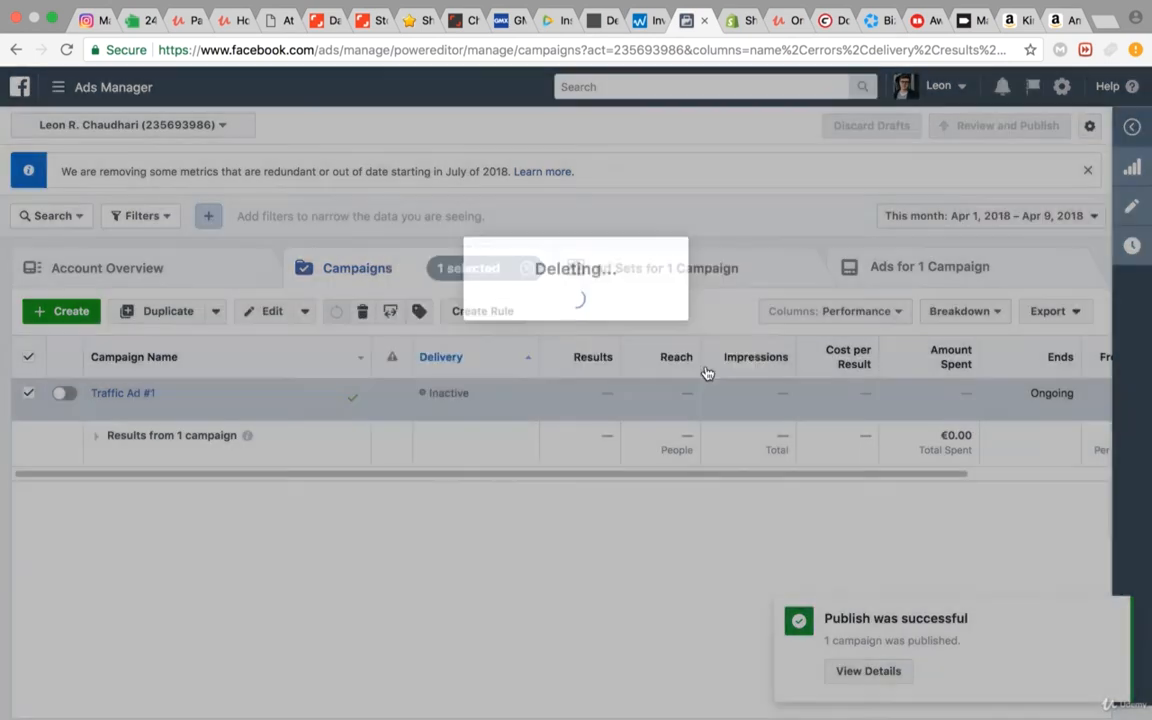